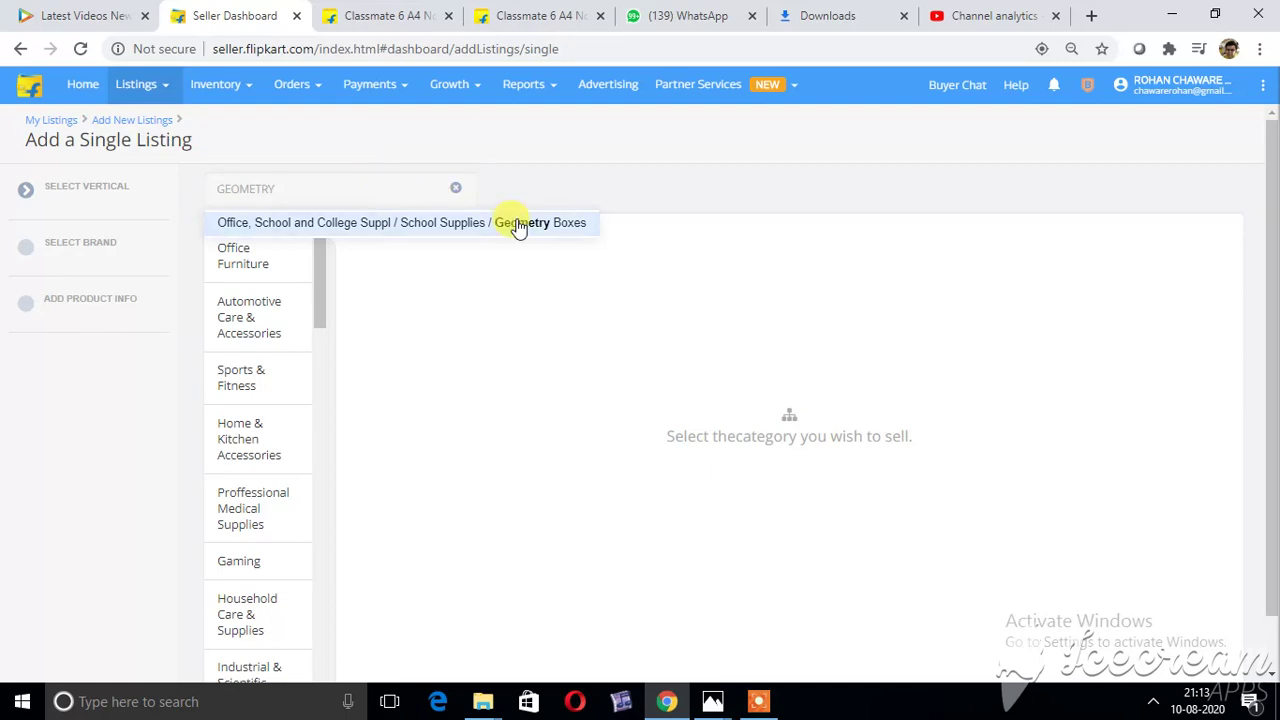
Create a new listing in the Geometry Boxes vertical under the recently used brand Classmate.
click(517, 222)
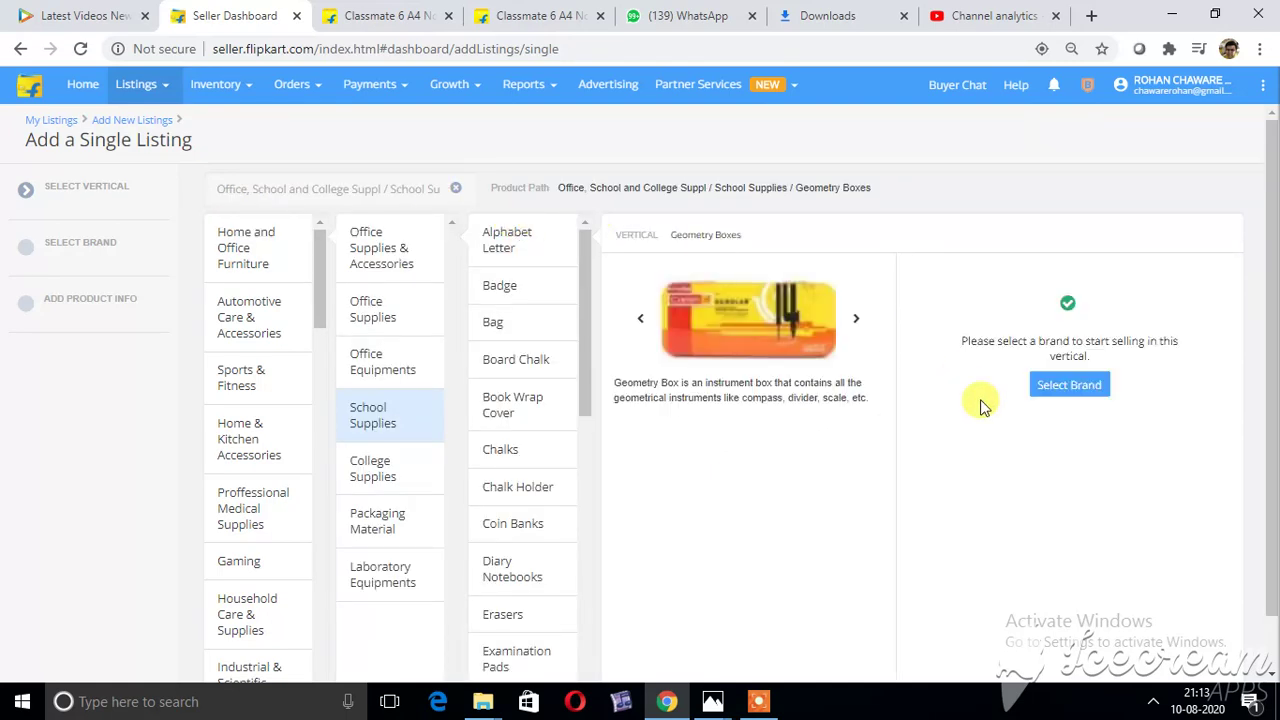
click(1074, 387)
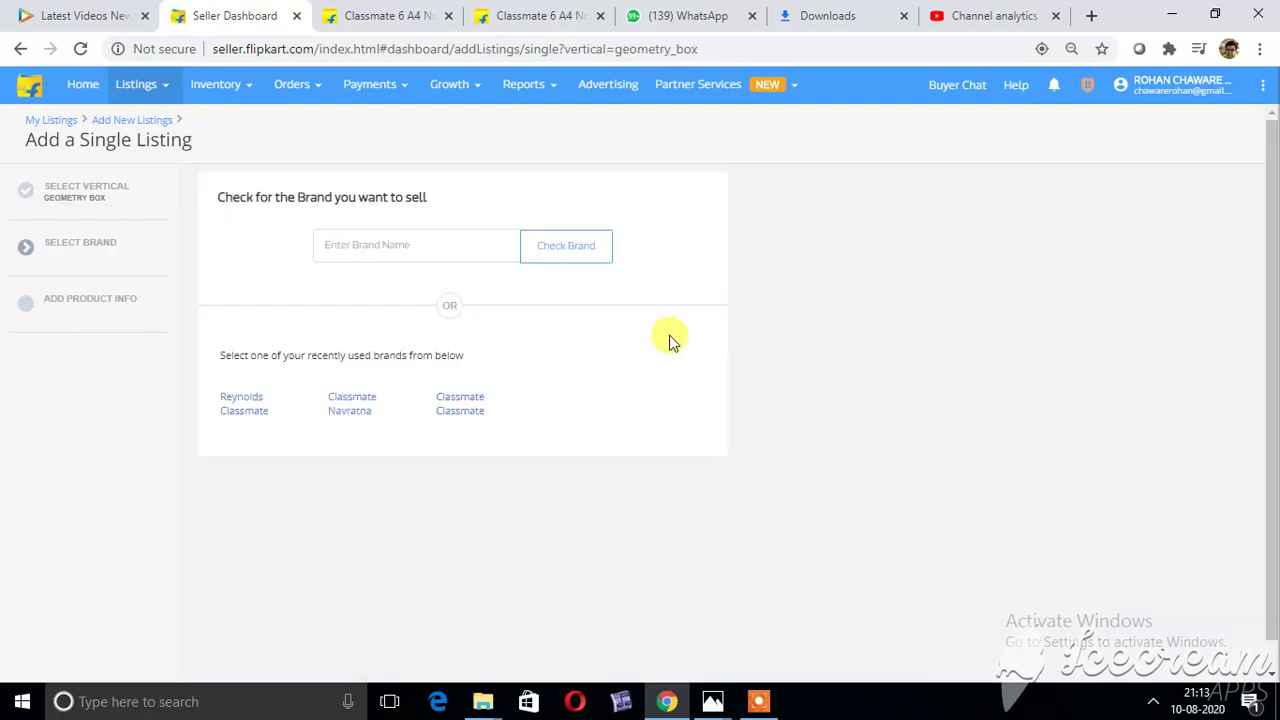
click(460, 410)
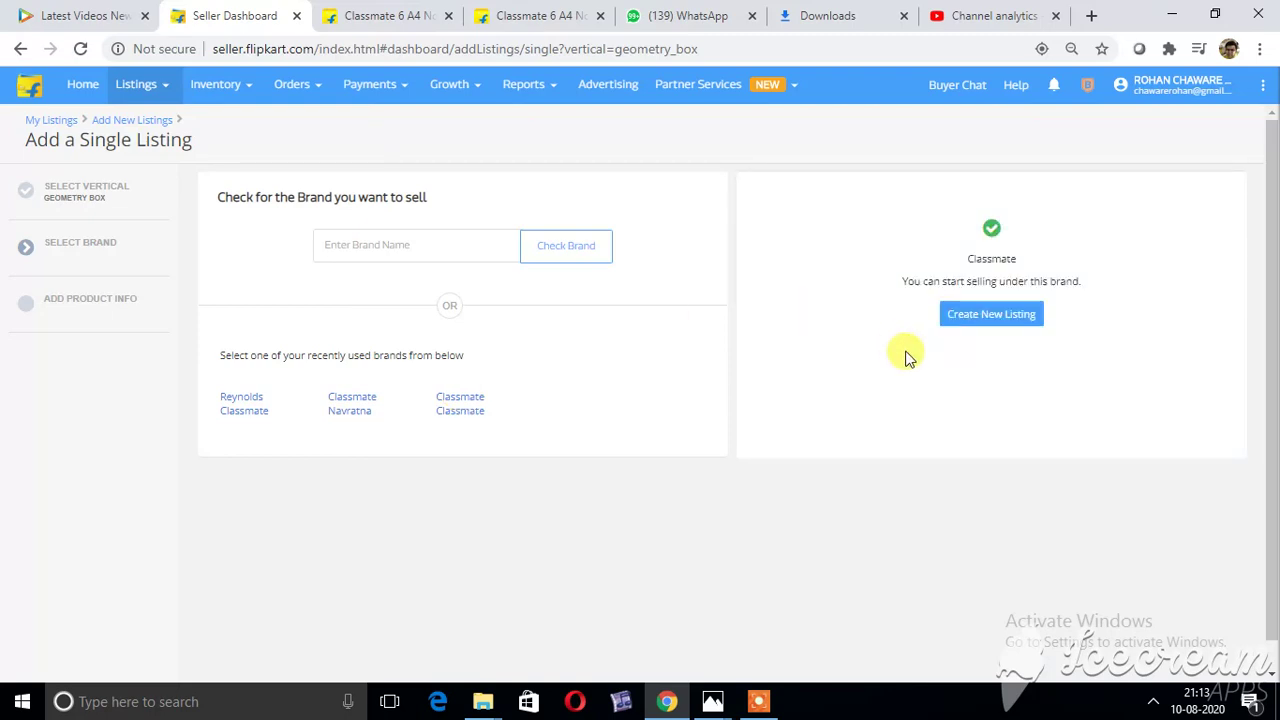
click(1005, 331)
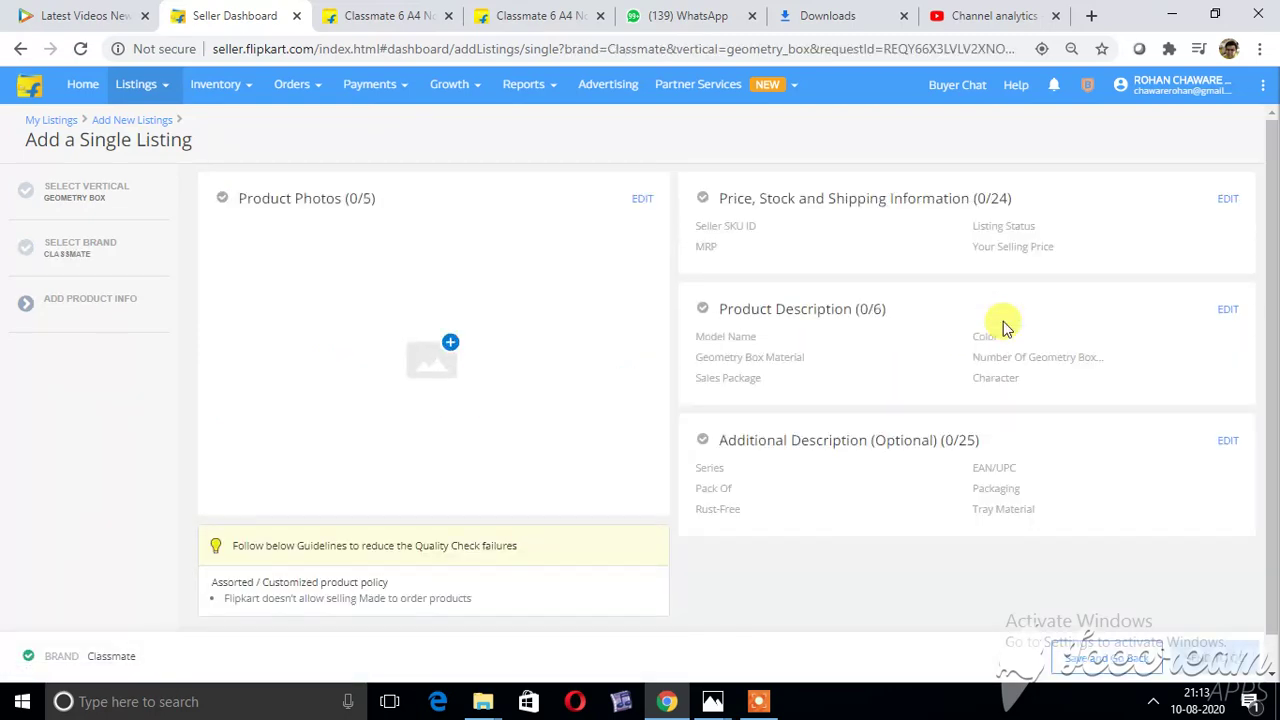
Find the saved product photo "WhatsApp Image 2020-08-10 at 20.25.33" among all file types and upload it as the Front View image.
click(452, 344)
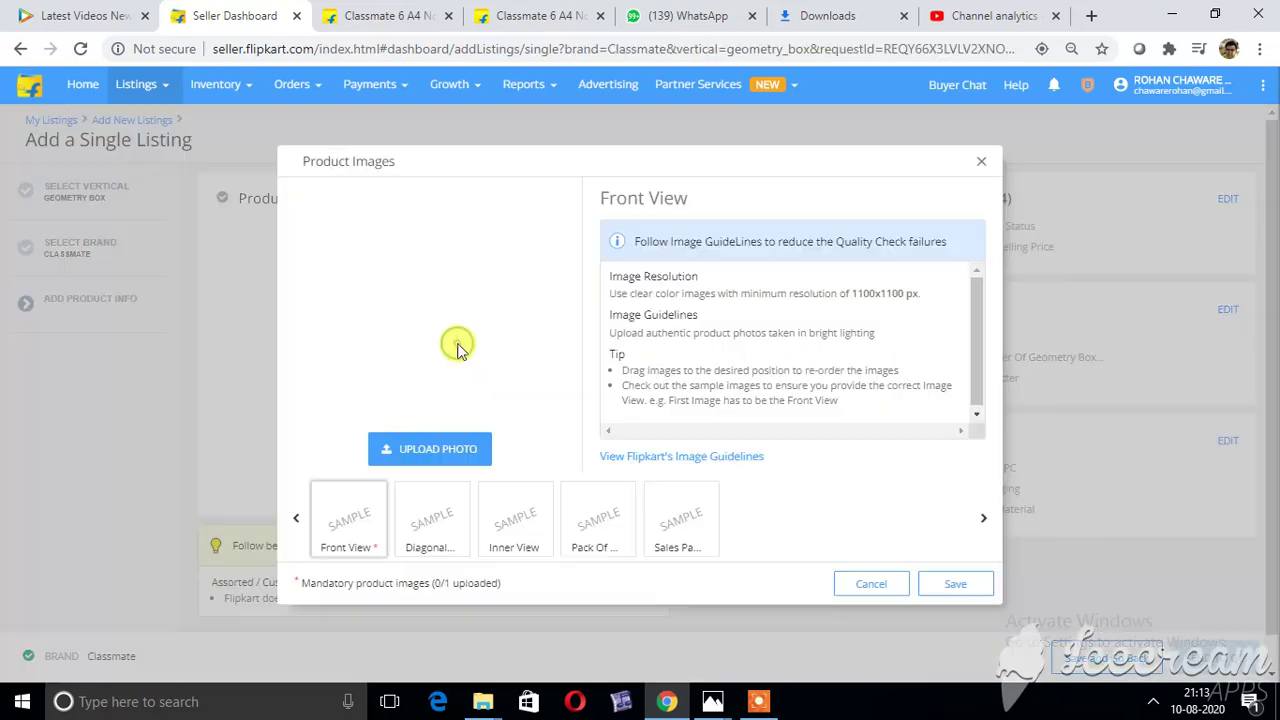
click(450, 449)
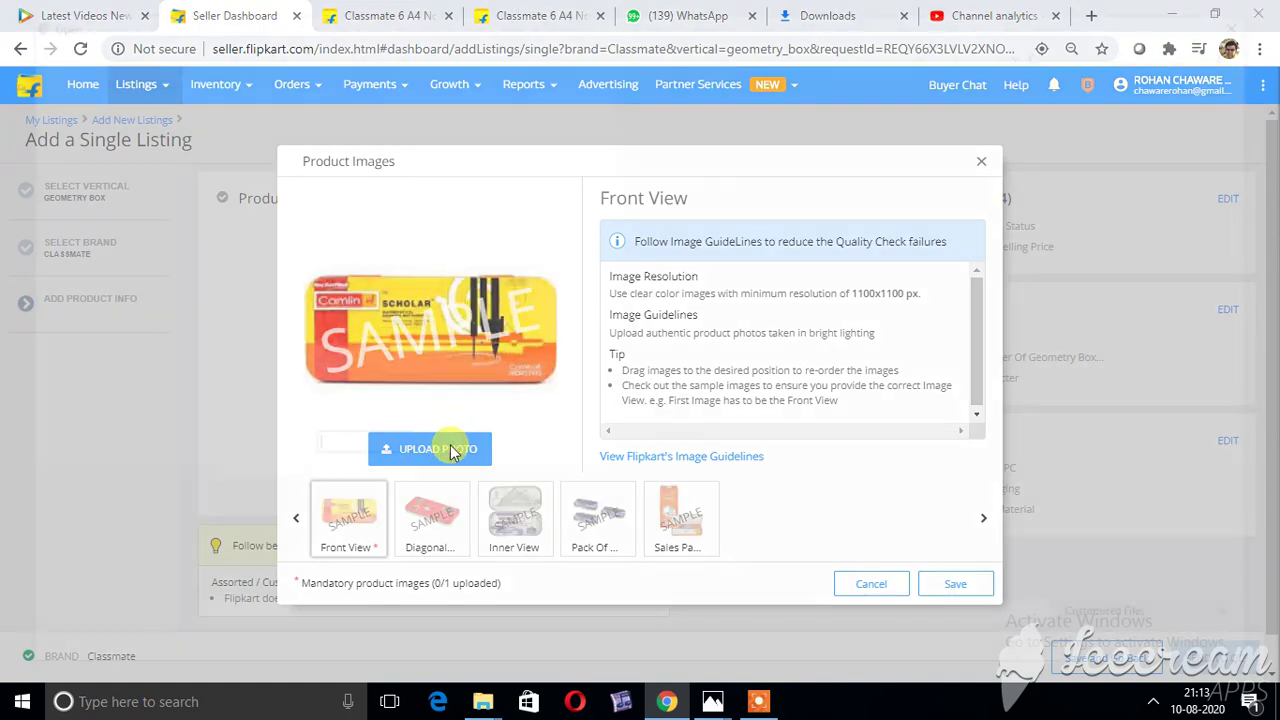
click(1151, 623)
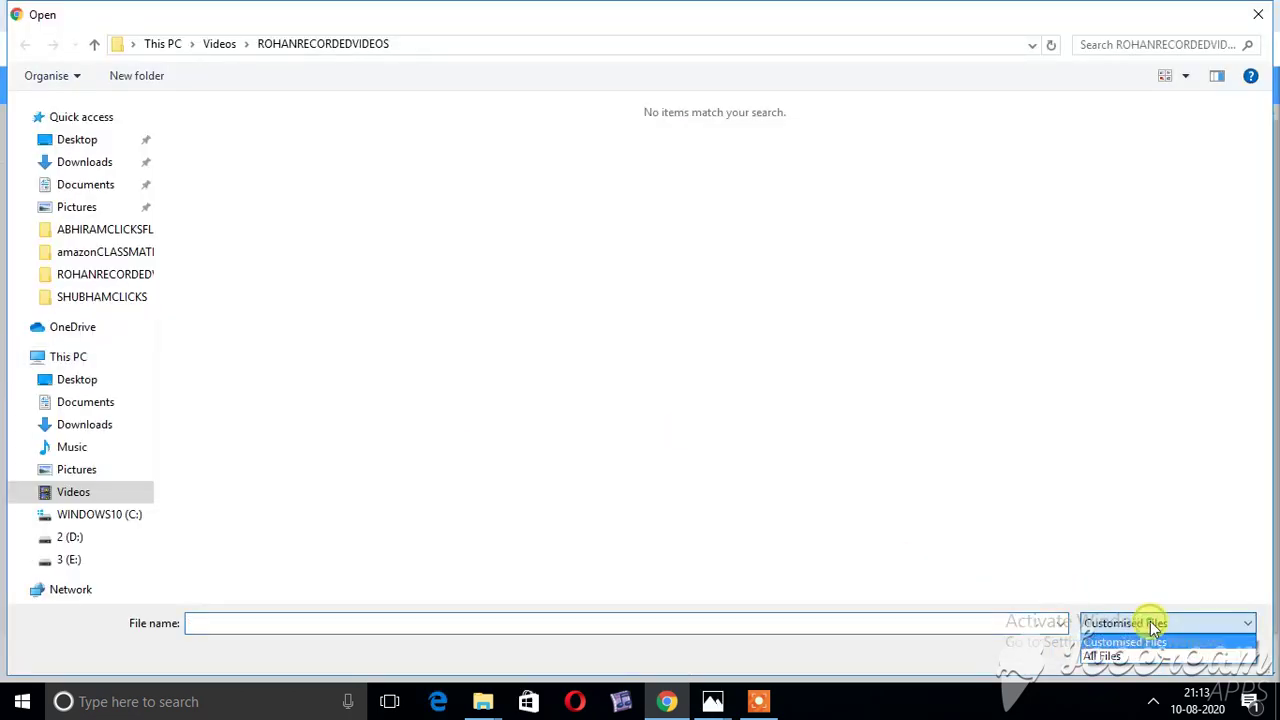
click(1138, 656)
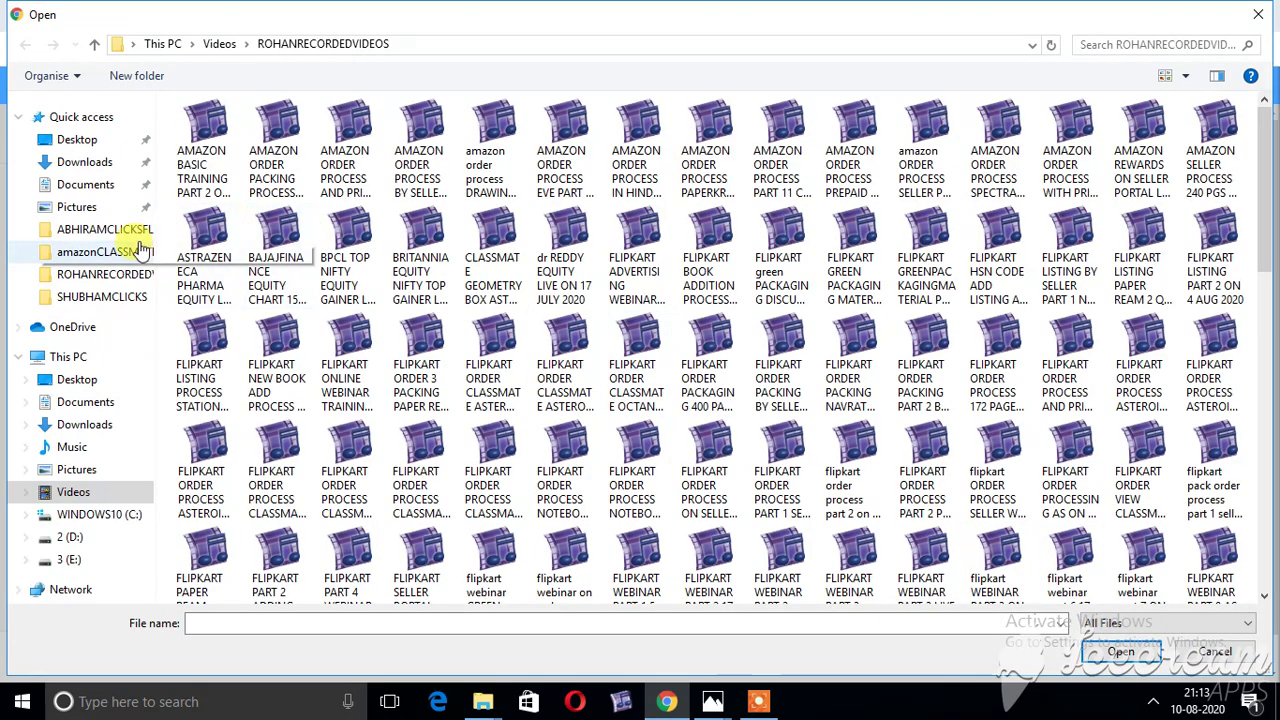
click(104, 230)
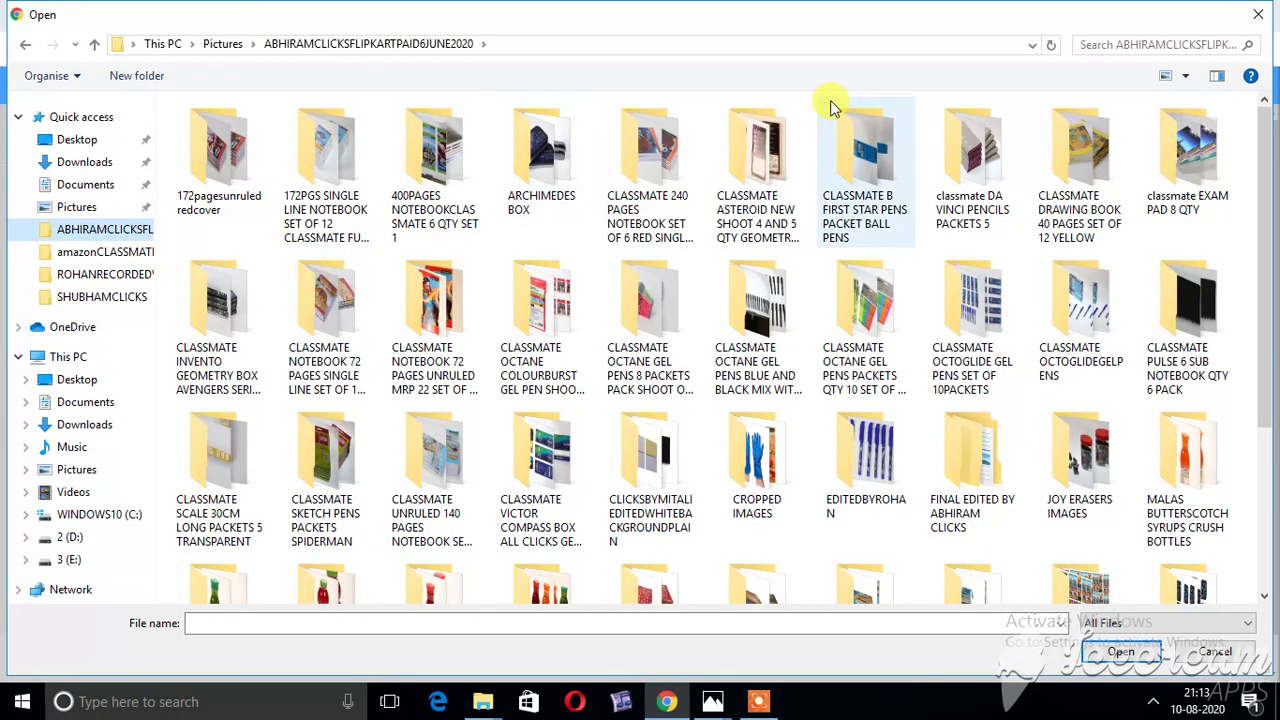
click(1138, 44)
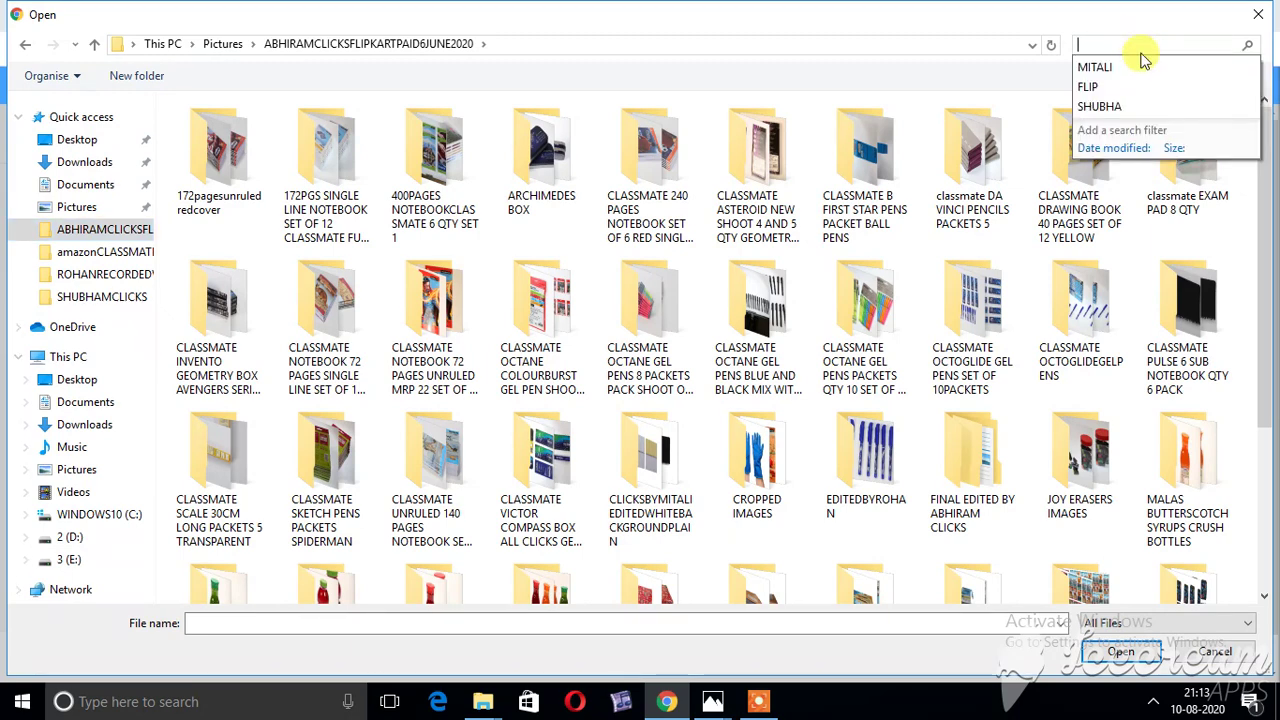
click(1130, 66)
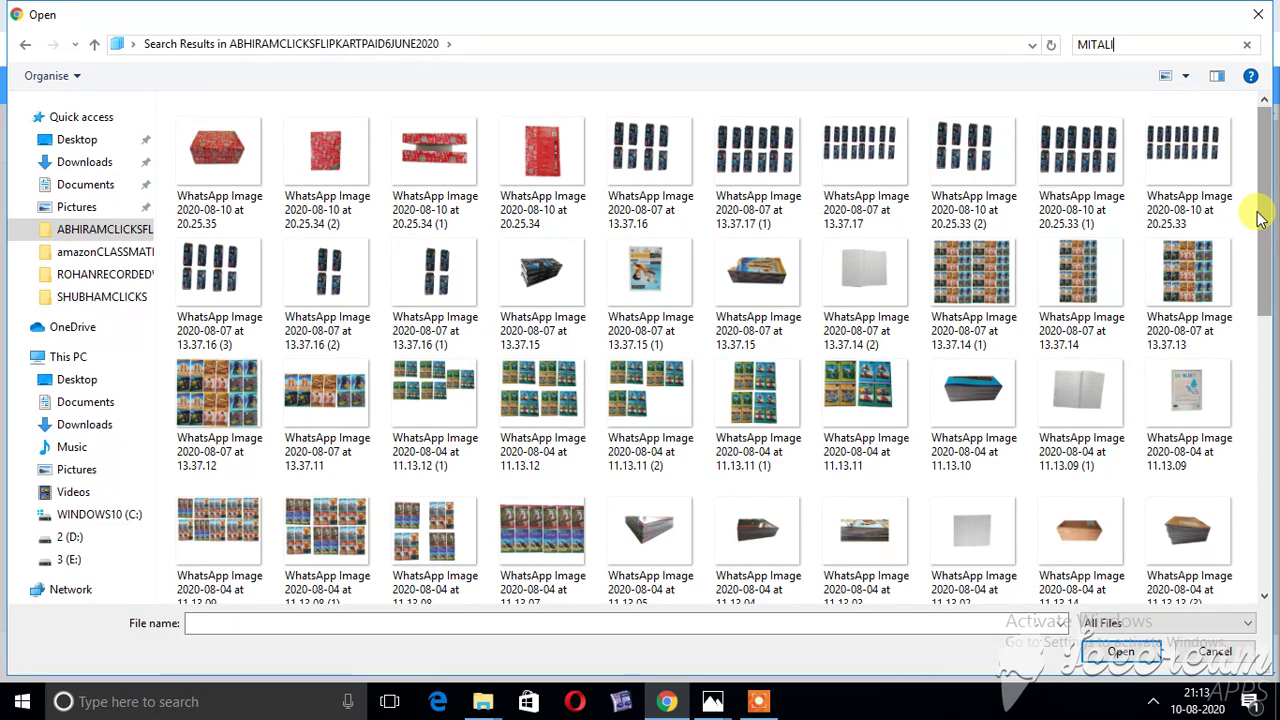
double_click(1211, 163)
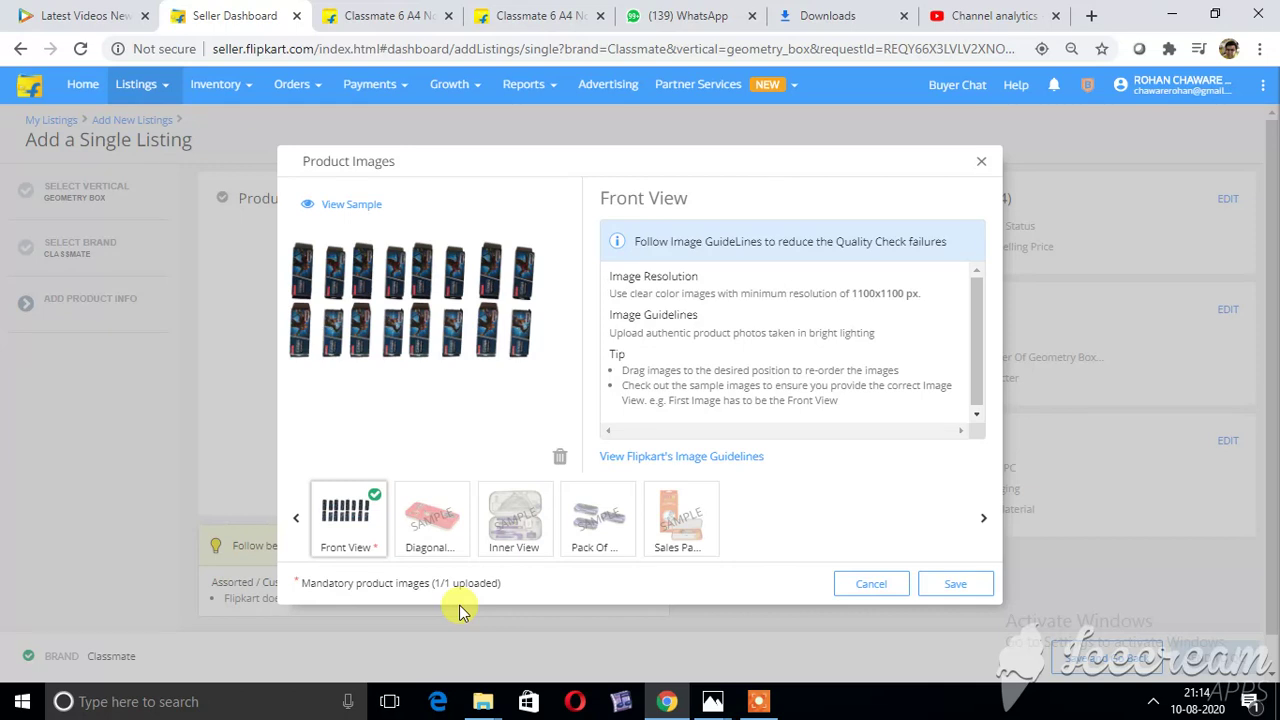
Upload "WhatsApp Image 2020-08-07 at 13.37.15", showing the stacked boxes, as the Diagonal View image.
click(425, 535)
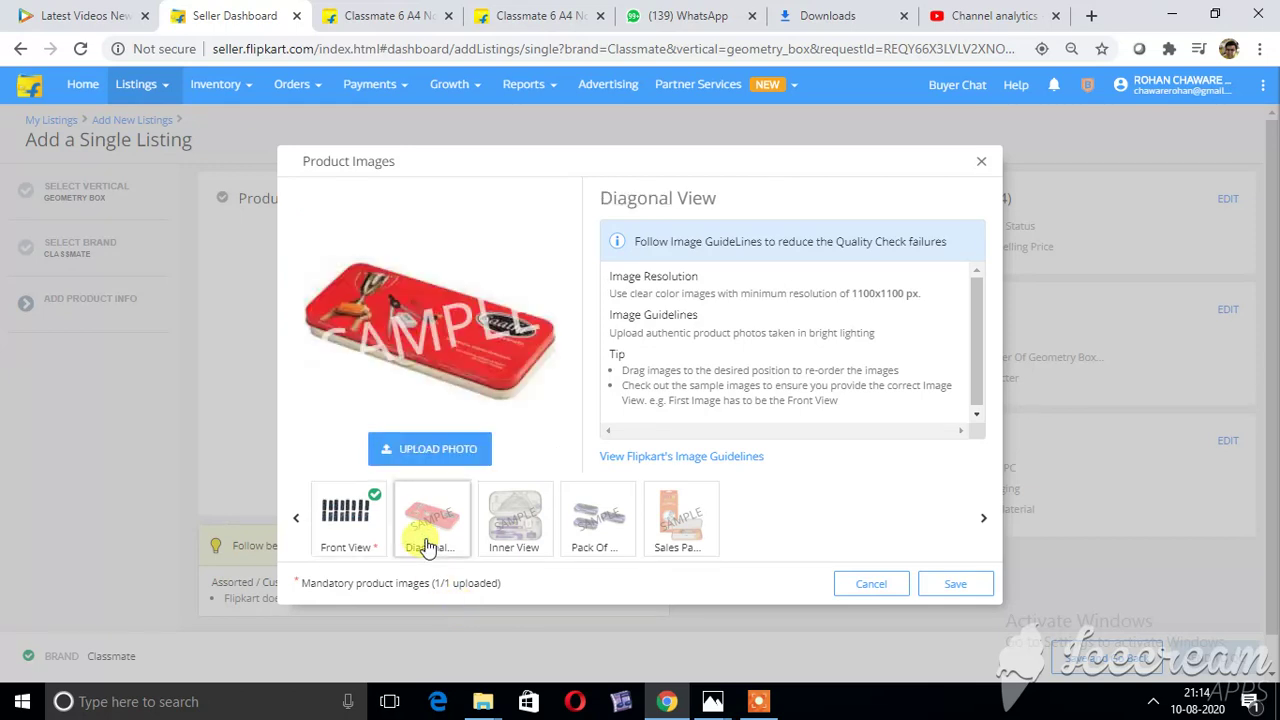
click(456, 468)
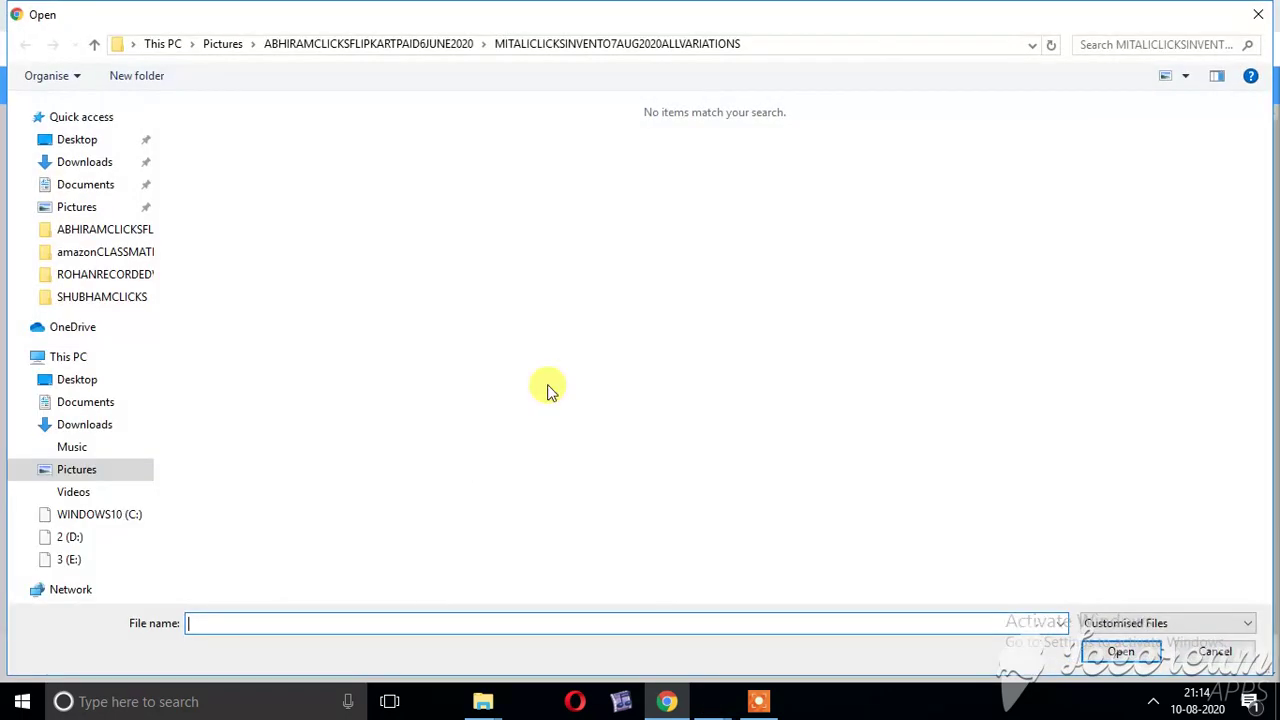
click(1163, 624)
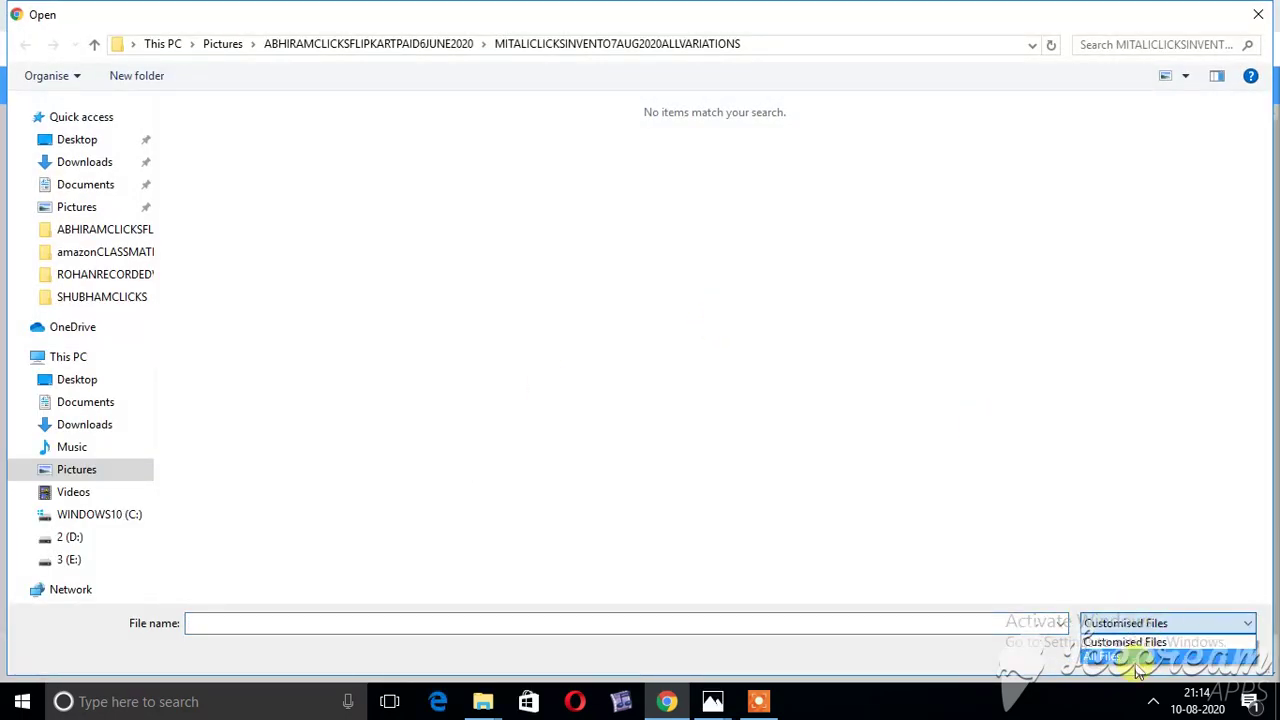
click(1150, 657)
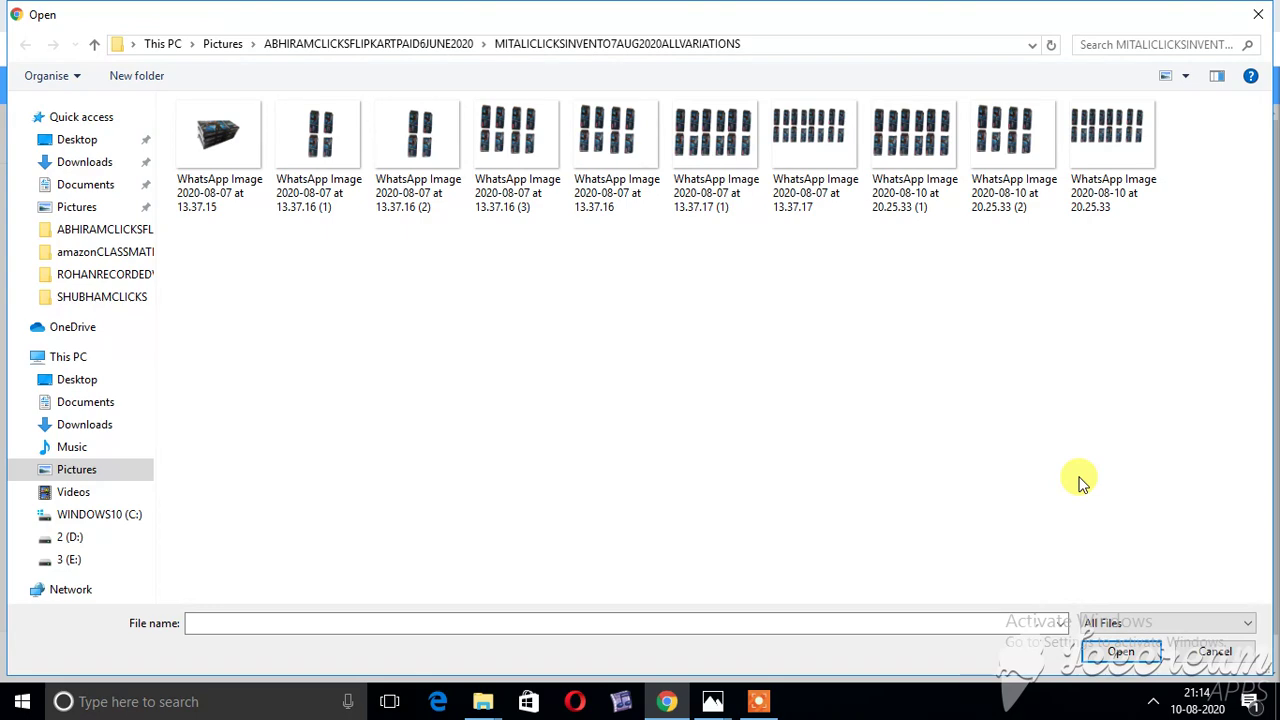
double_click(213, 149)
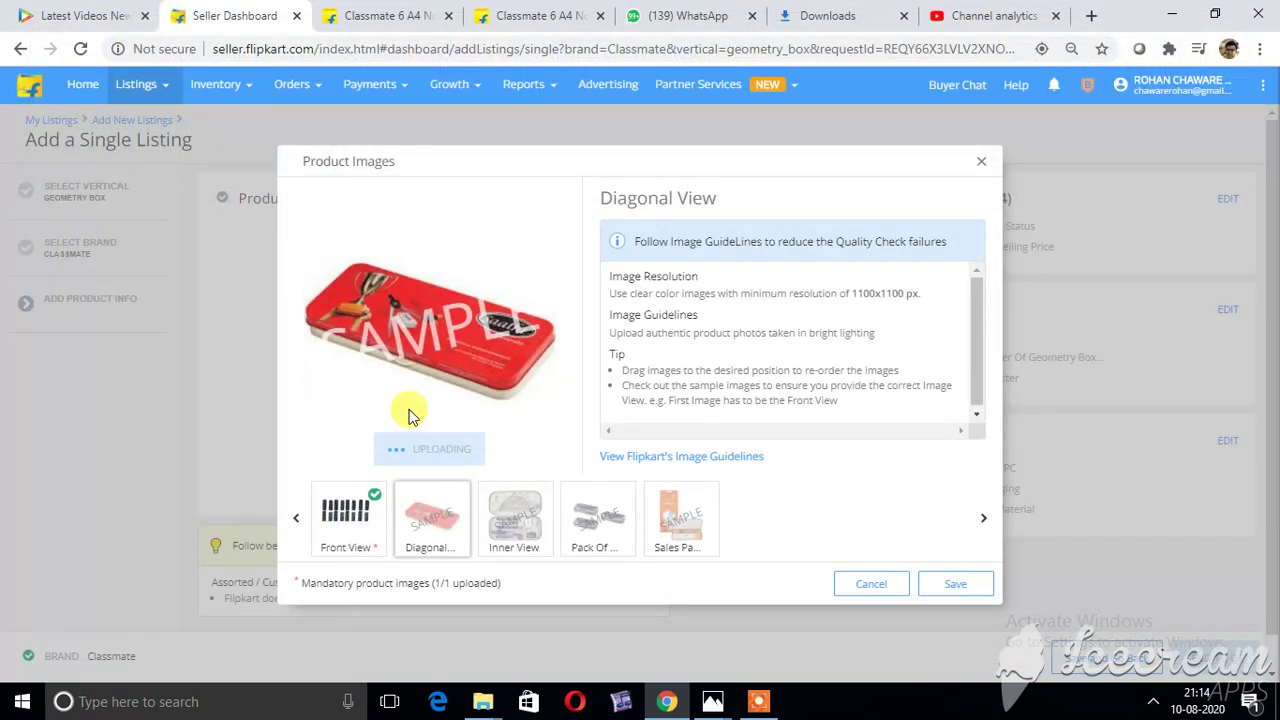
Upload IMG_9550 from the "CLASSMATE INVENTO GEOMETRY BOX AVENGERS SERIES SHOOT ON 16 JUNE 2020" folder as the Inner View image.
click(515, 520)
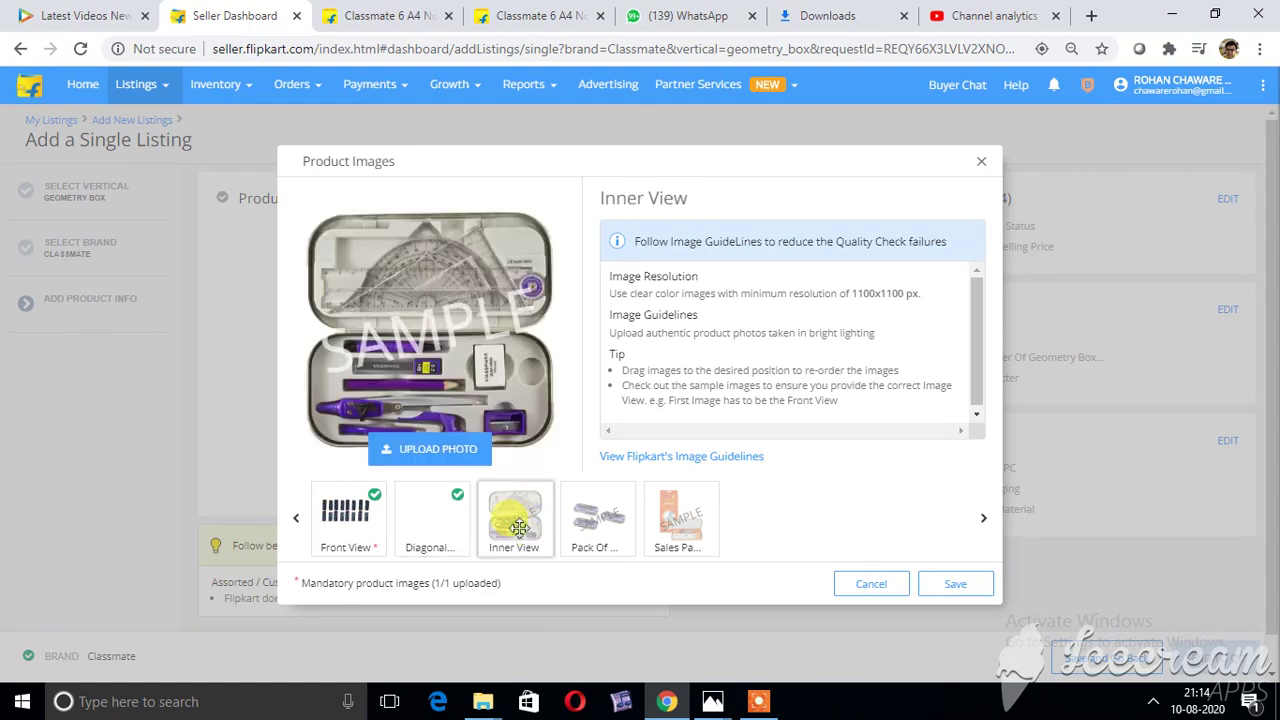
click(437, 450)
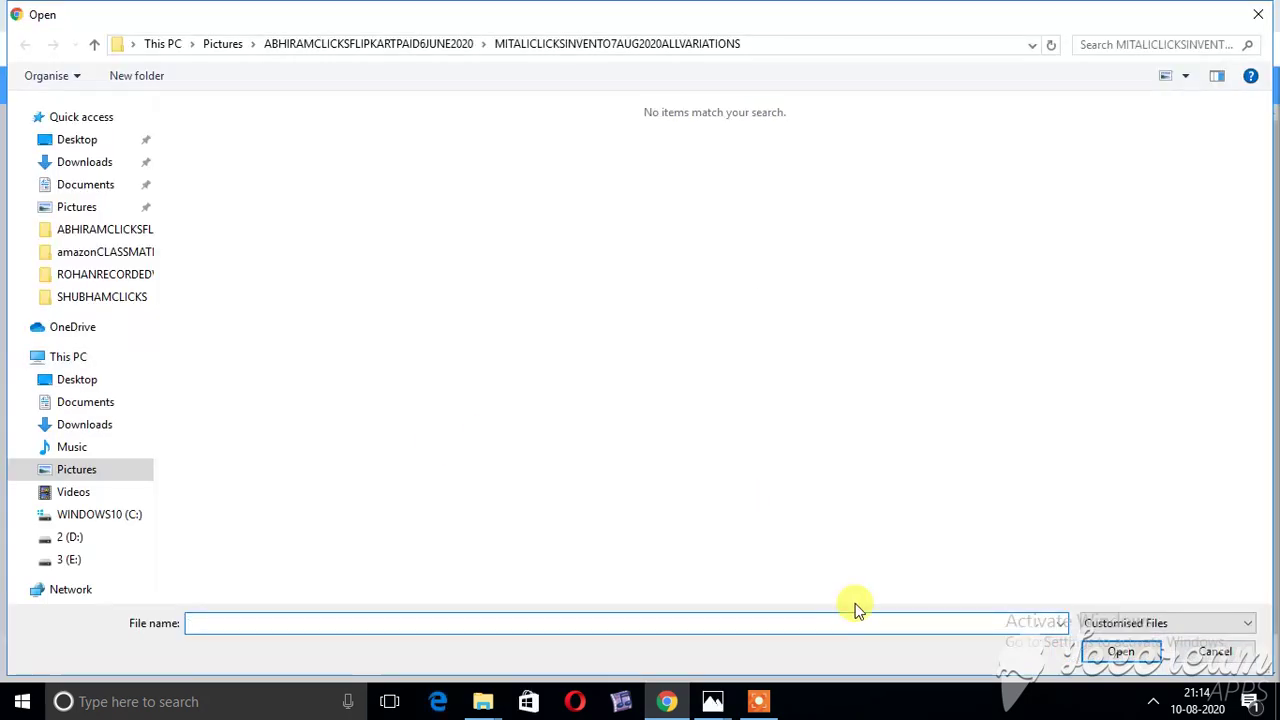
click(1145, 623)
click(1143, 650)
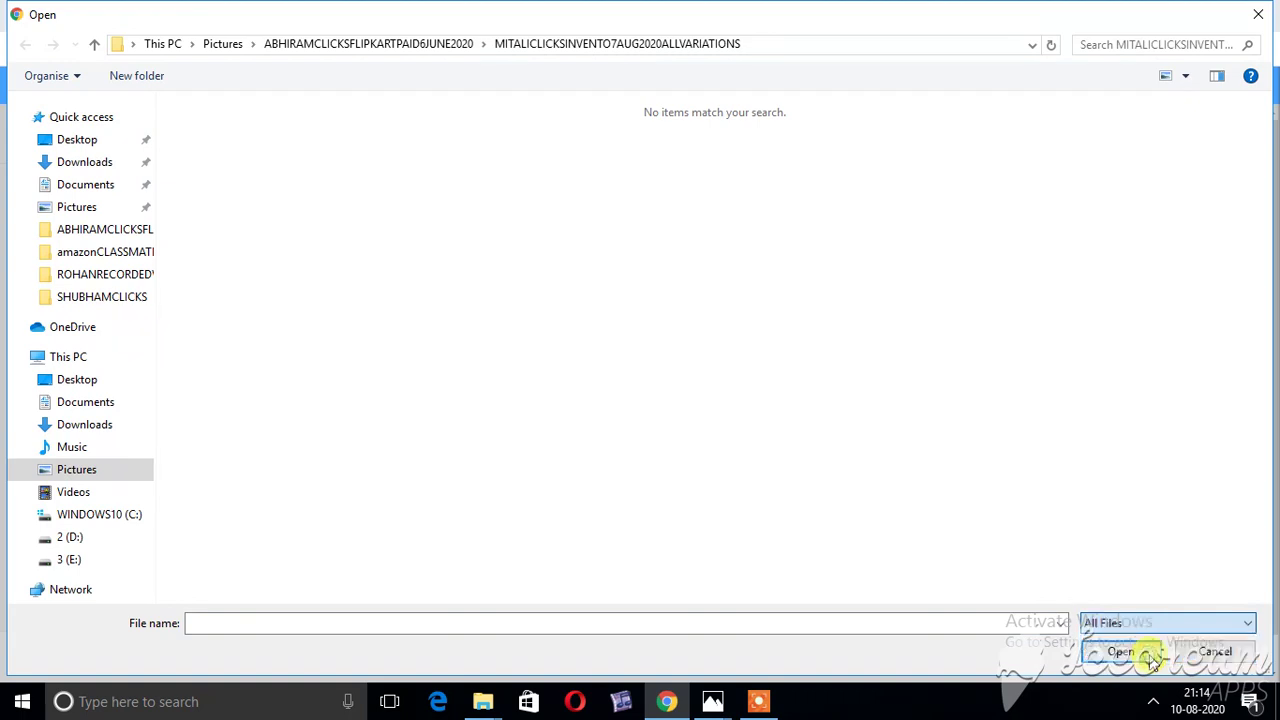
click(90, 229)
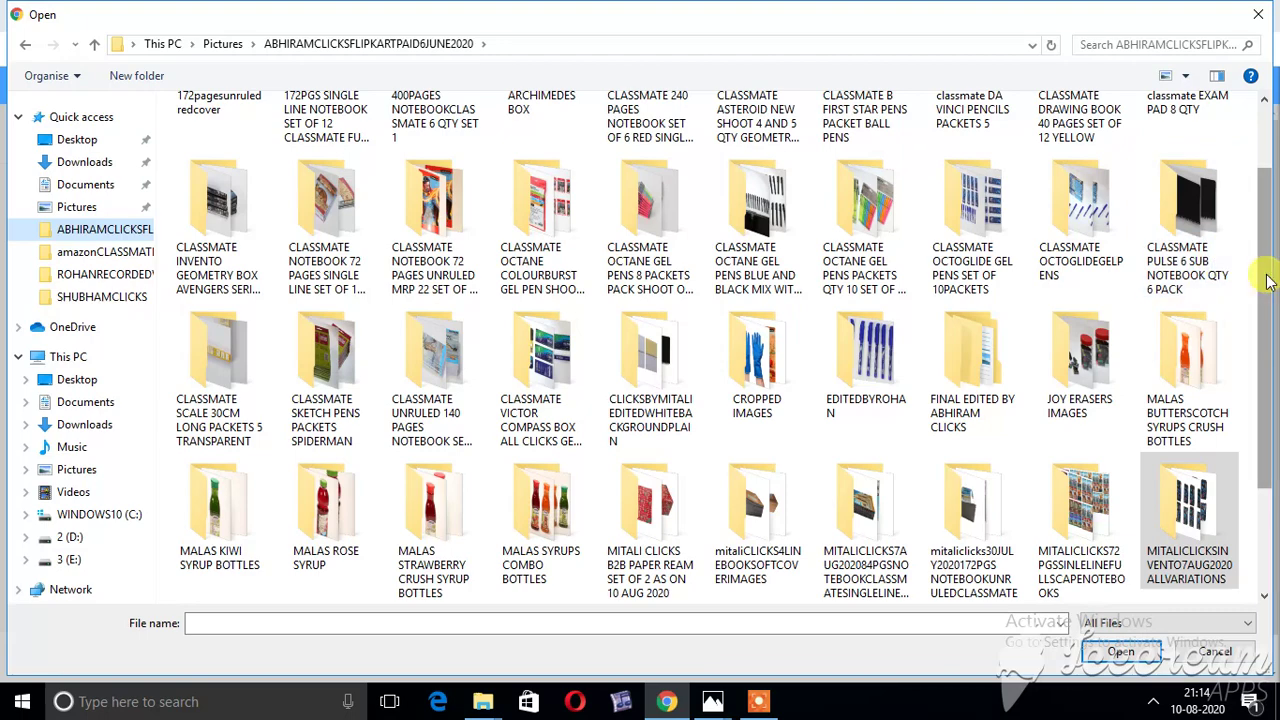
drag(1268, 282, 1260, 240)
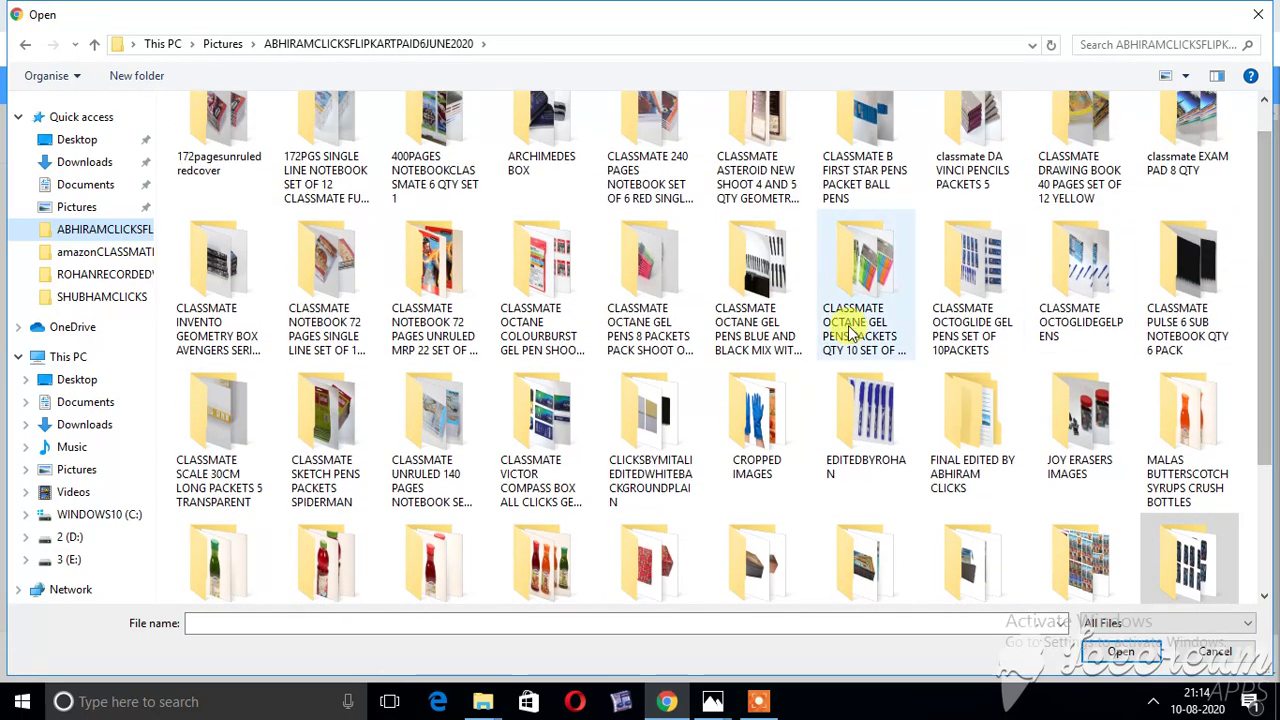
double_click(224, 310)
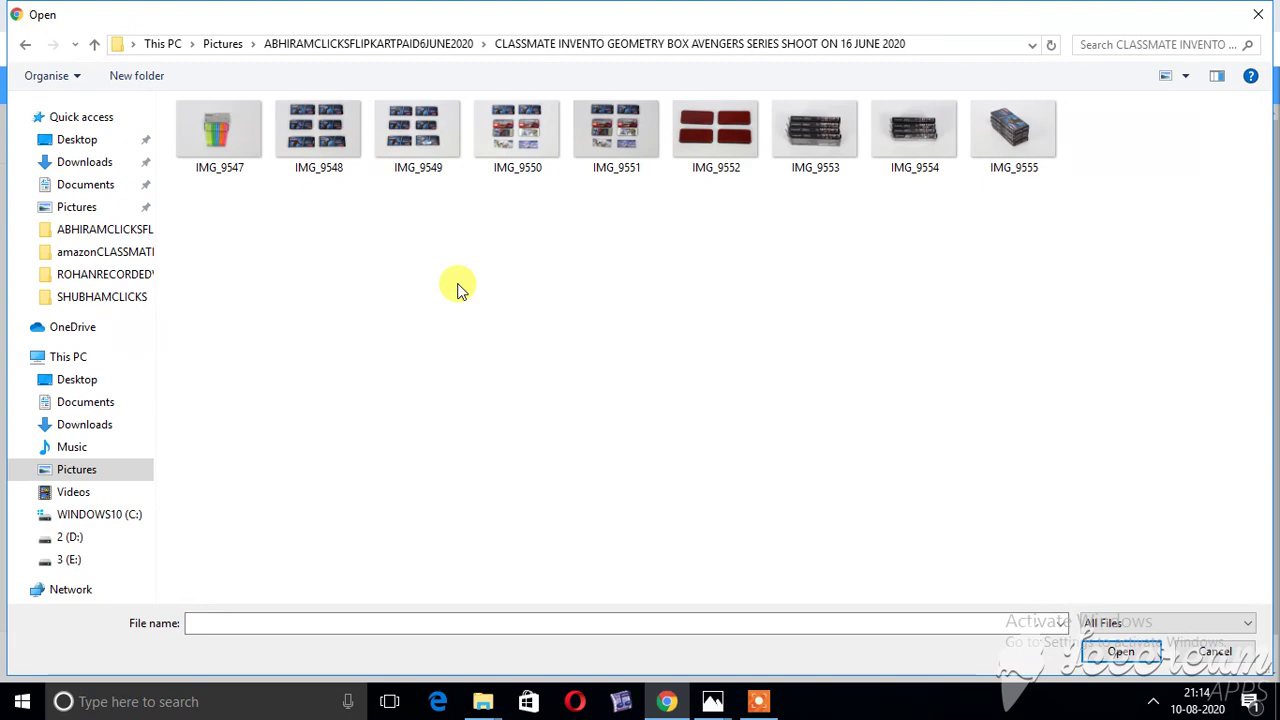
double_click(542, 137)
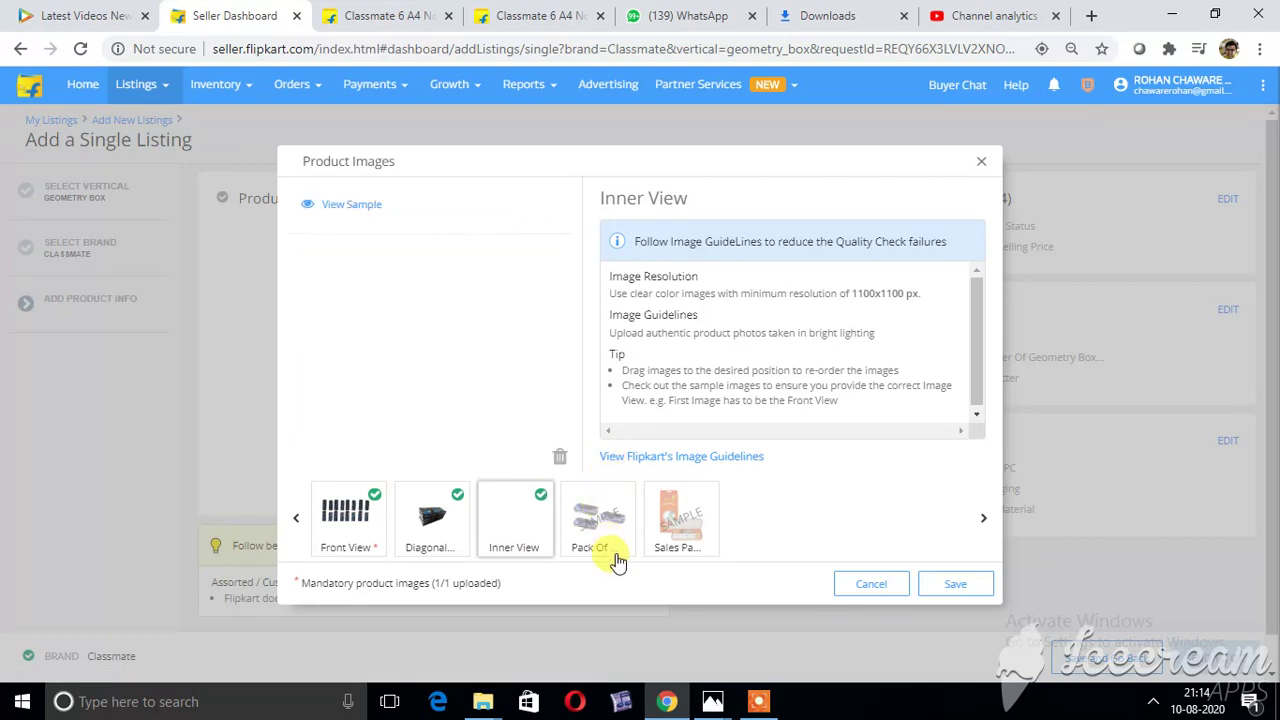
Upload "WhatsApp Image 2020-08-10 at 20.25.33" from the 7 August Invento all-variations photo folder as the Sales Package View image.
click(672, 545)
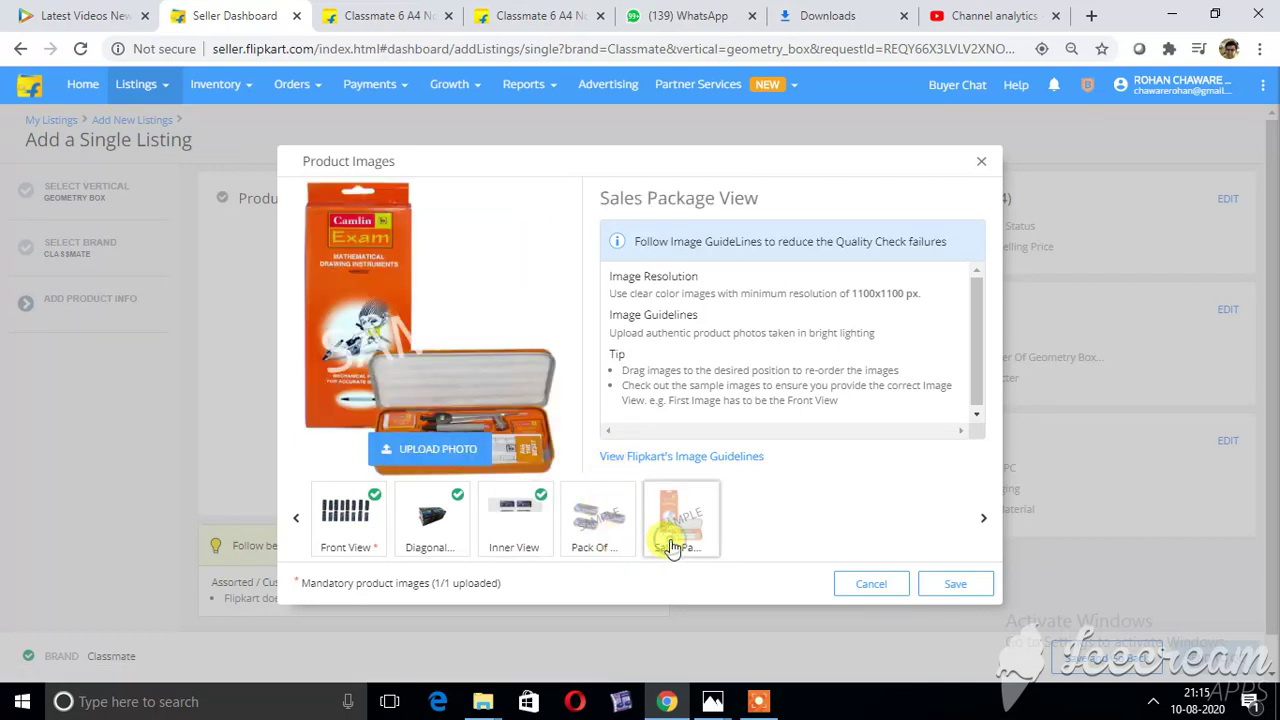
click(424, 450)
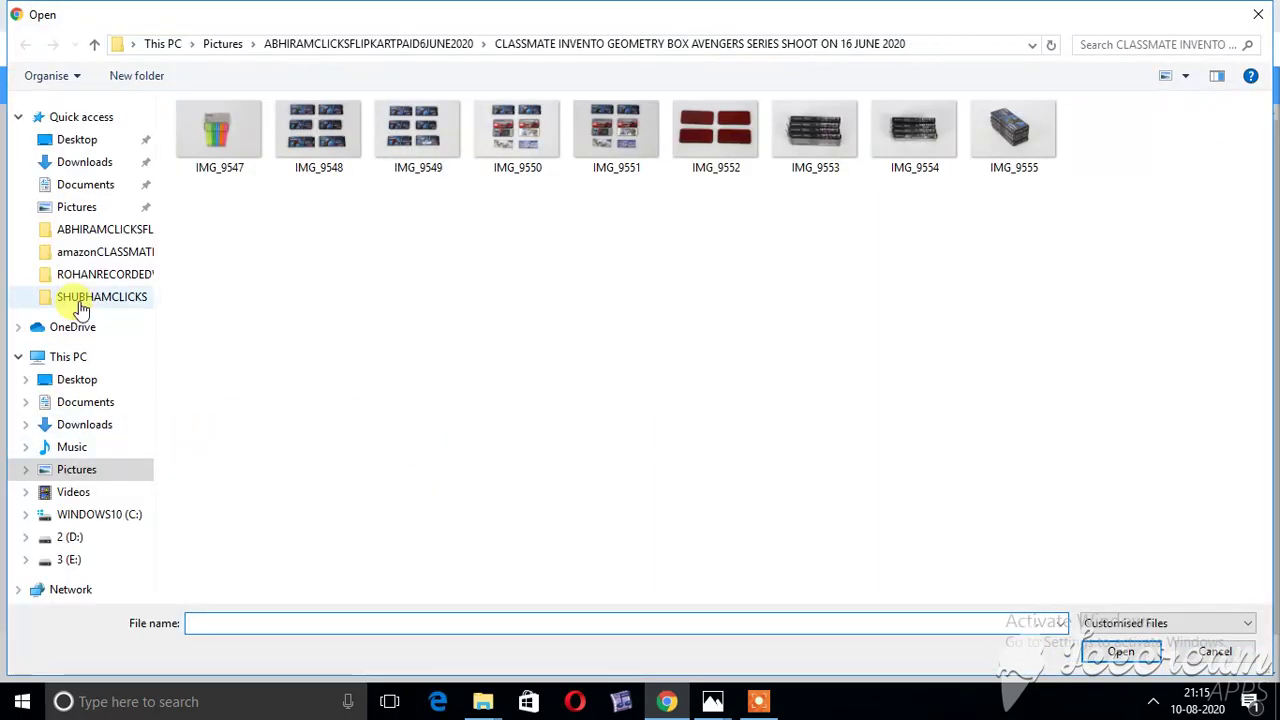
click(90, 232)
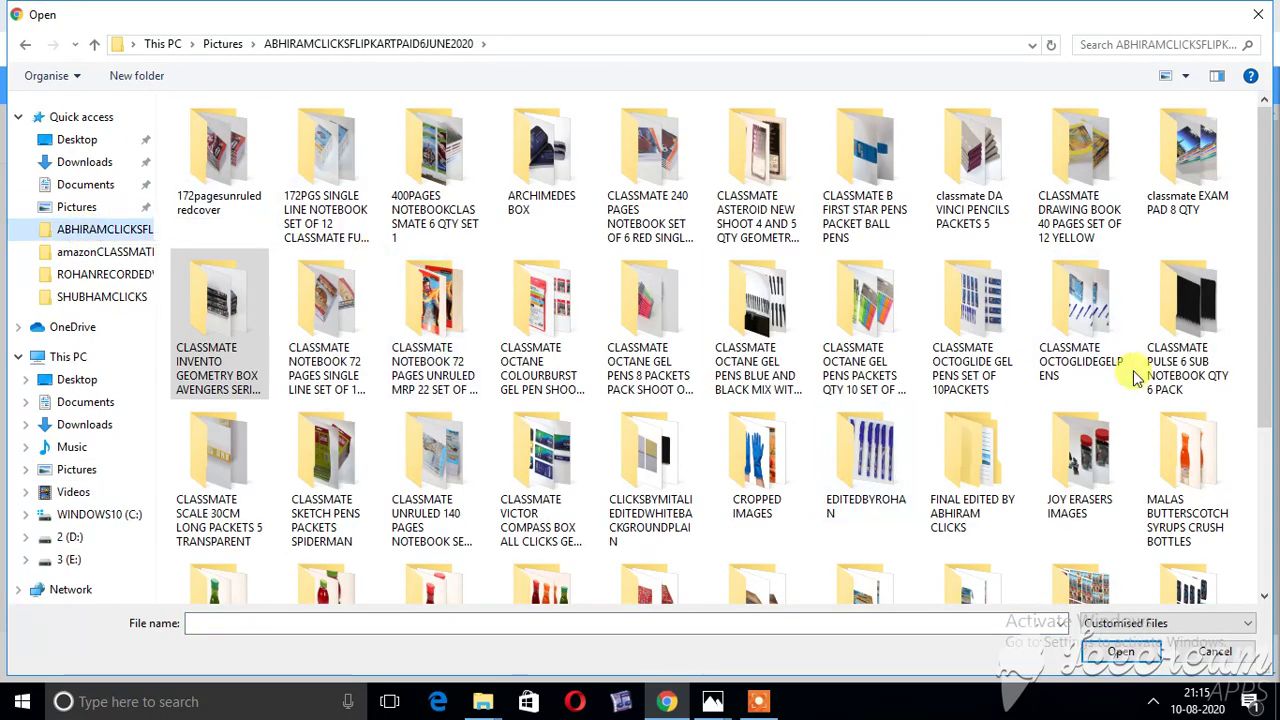
drag(1265, 385, 1272, 497)
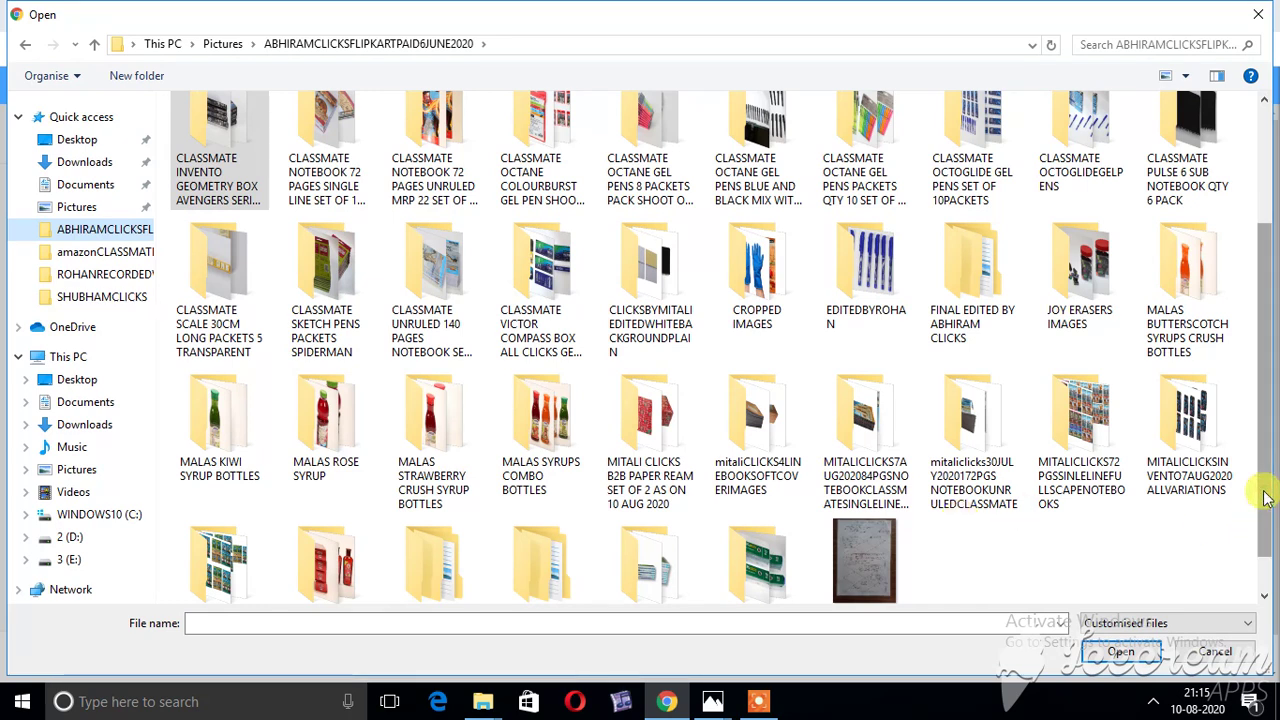
double_click(1185, 428)
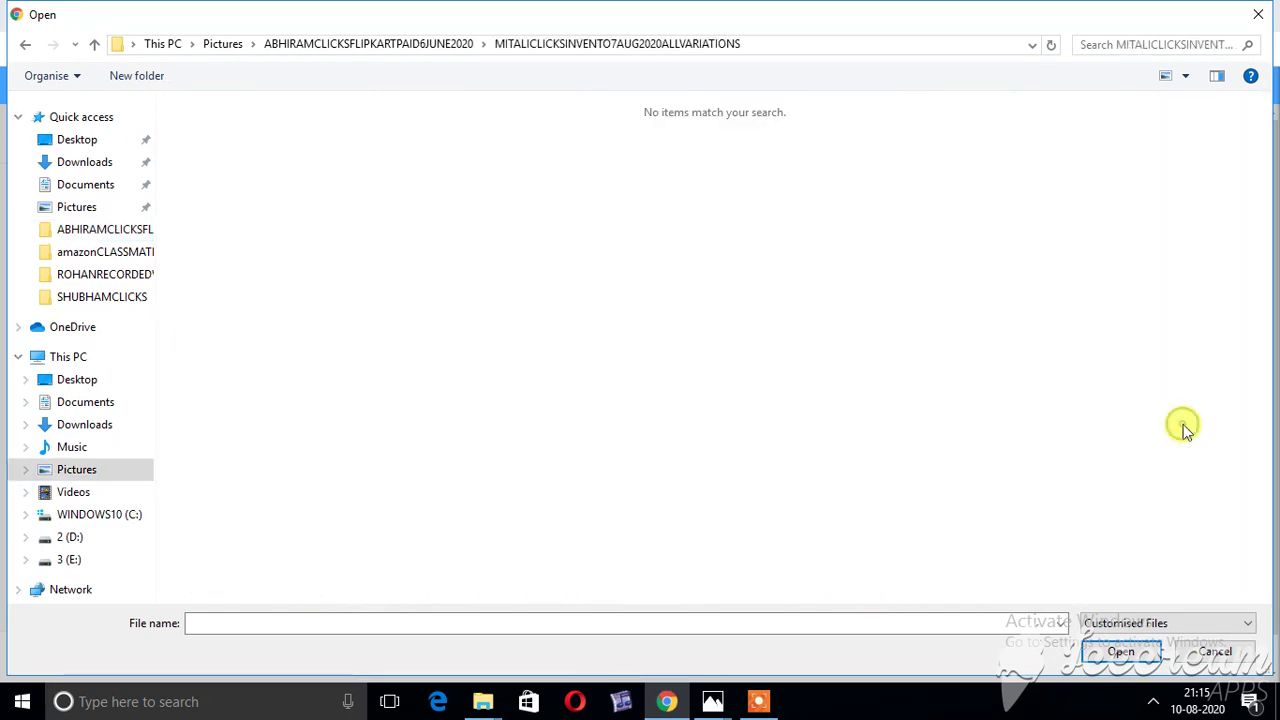
click(1195, 620)
click(1110, 656)
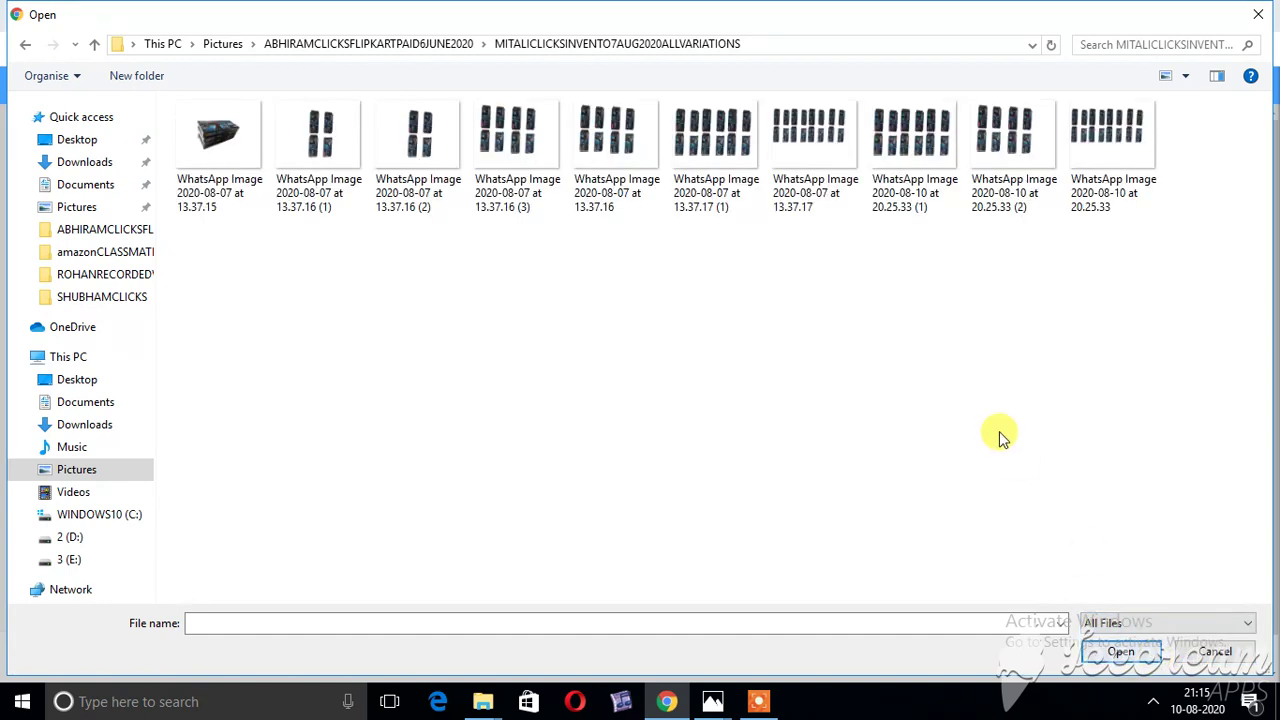
double_click(1092, 154)
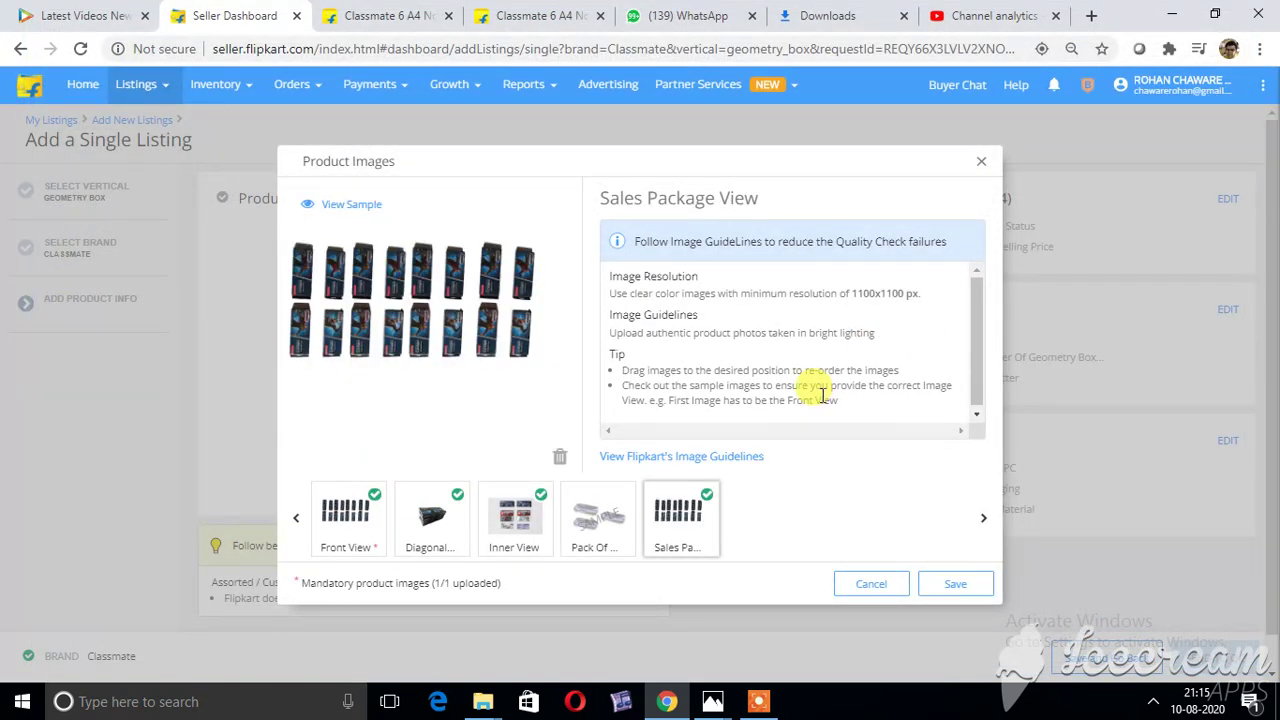
Upload "WhatsApp Image 2020-08-10 at 20.25.33" as the Pack Of View image and save the product images.
click(604, 548)
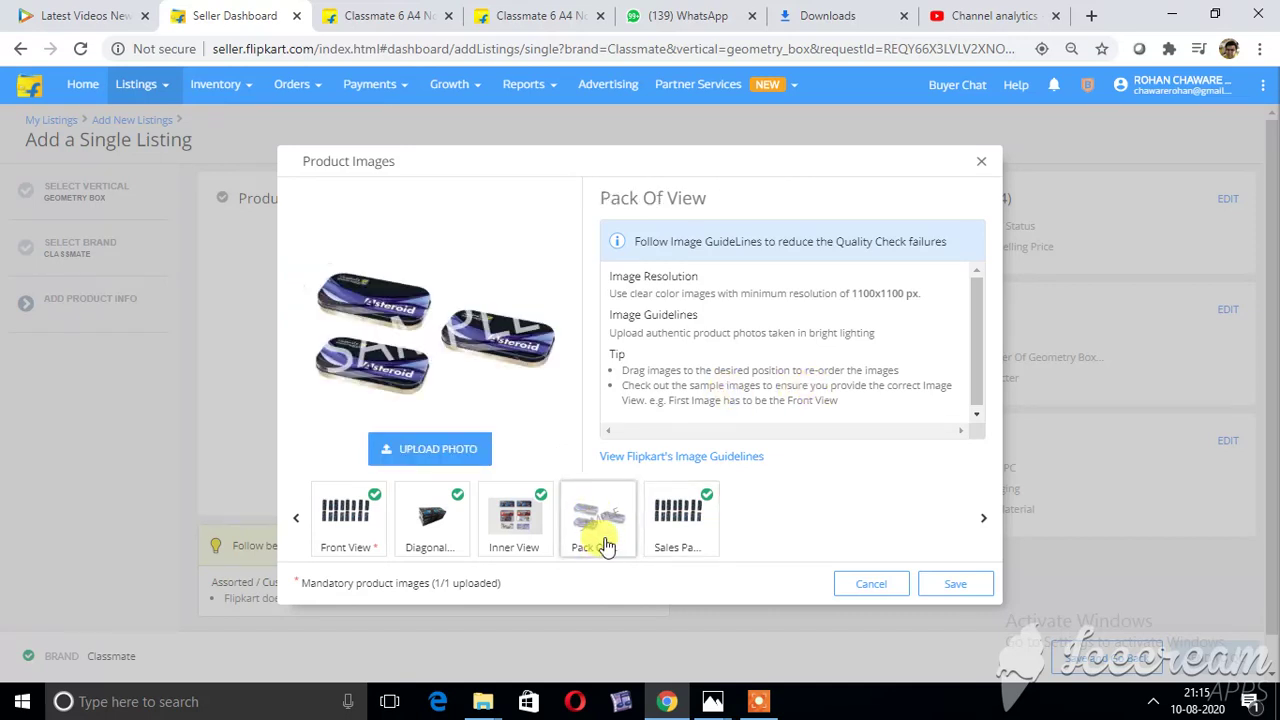
click(473, 450)
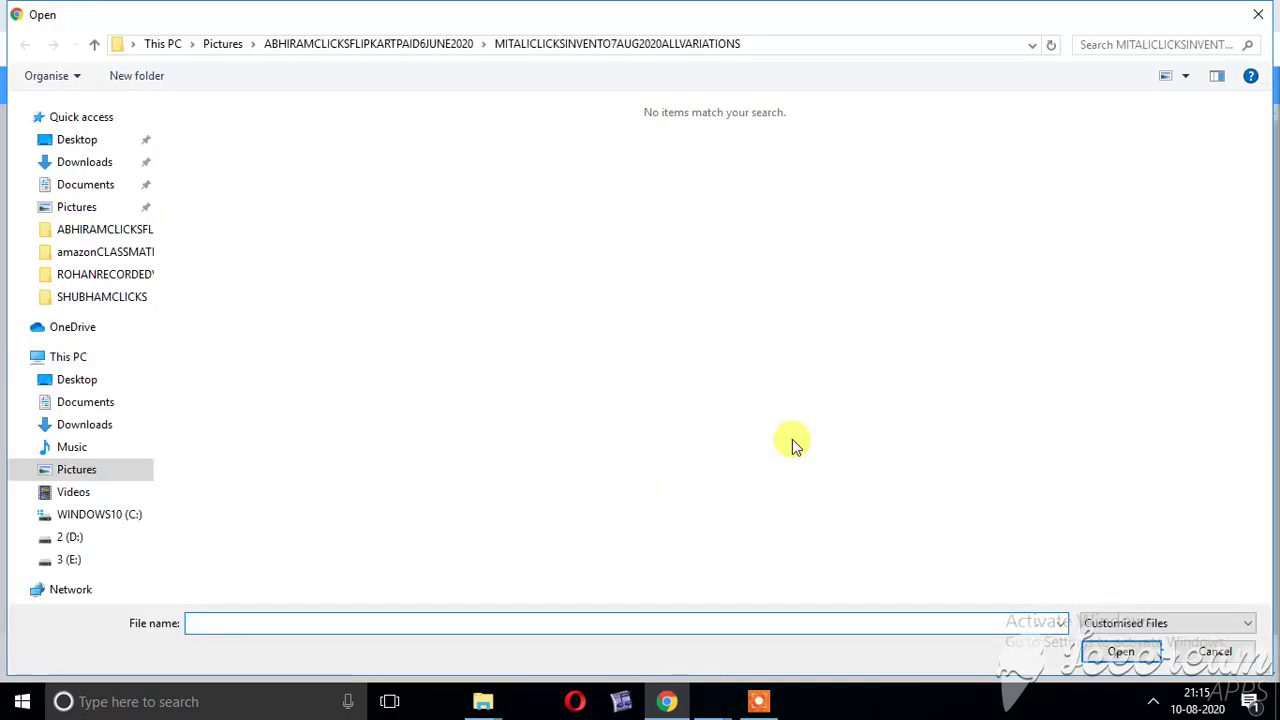
click(1156, 623)
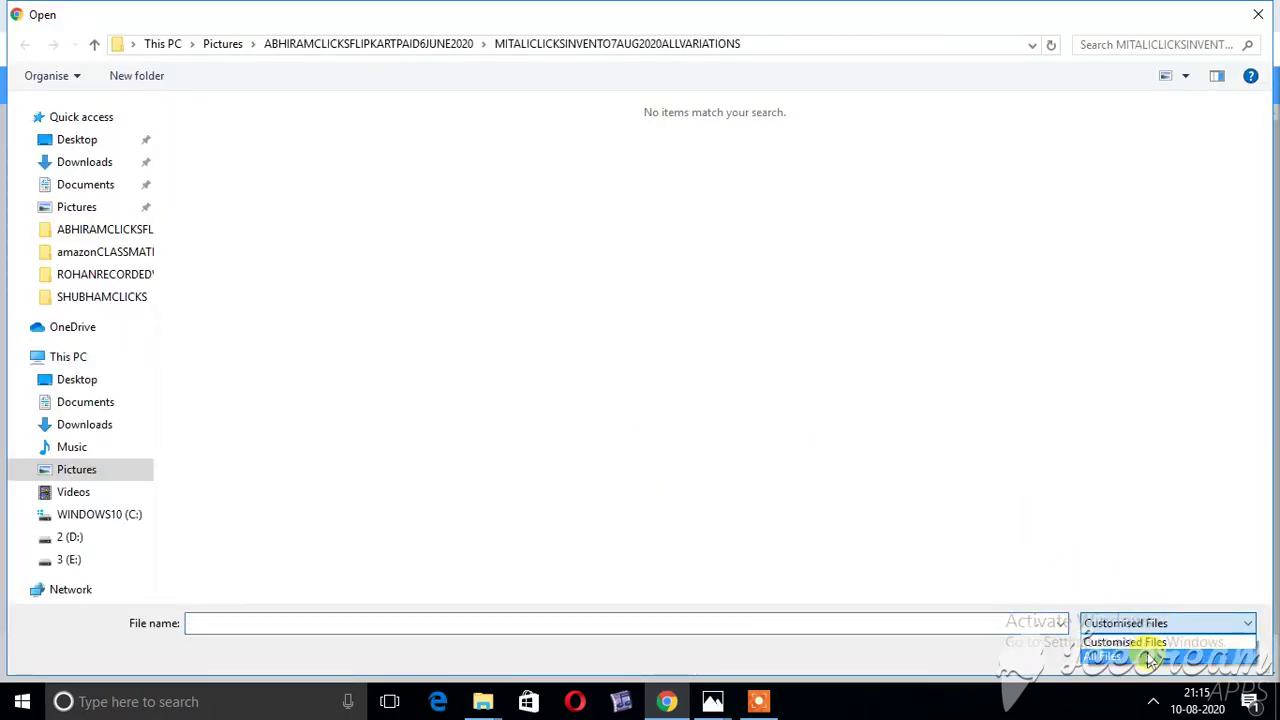
click(1140, 655)
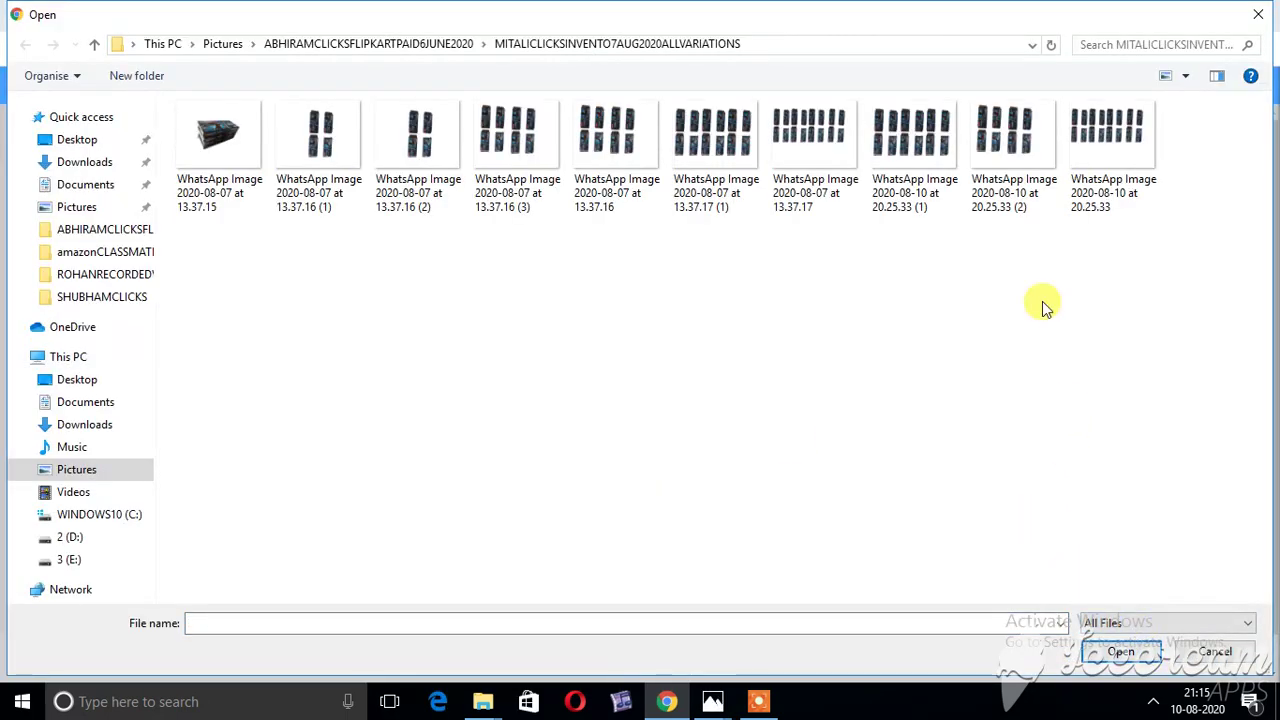
double_click(1117, 149)
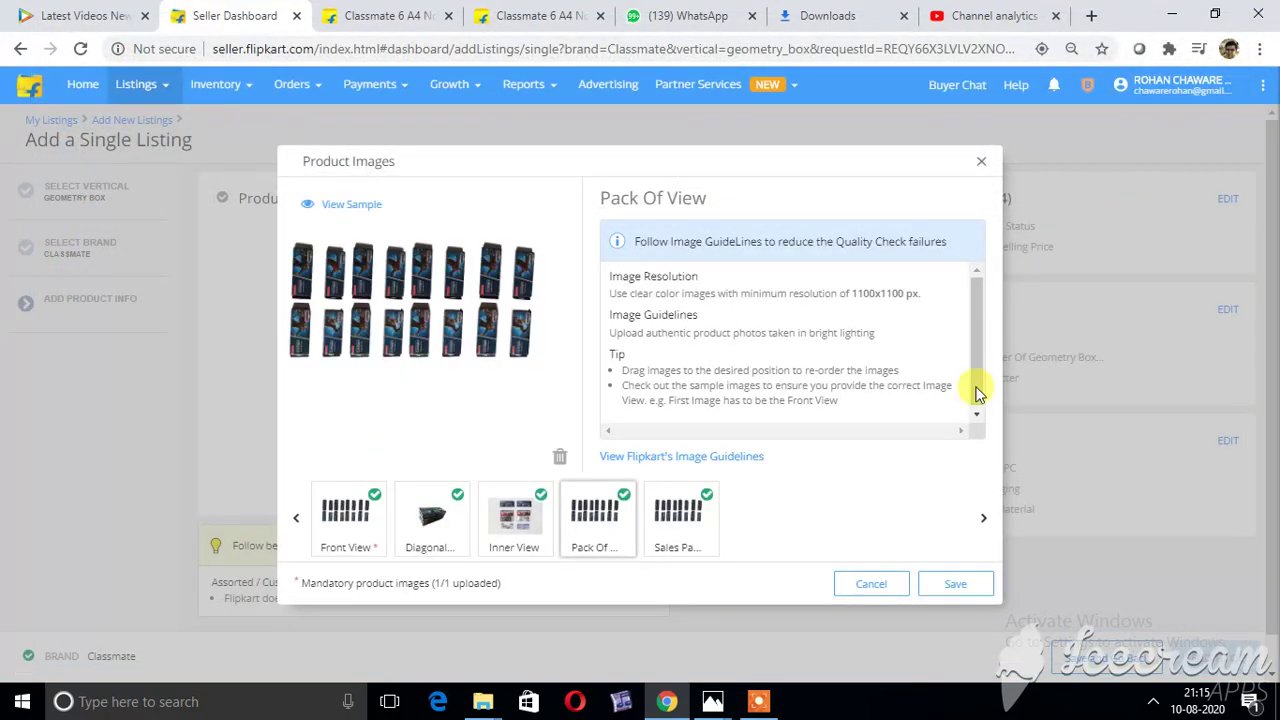
click(957, 582)
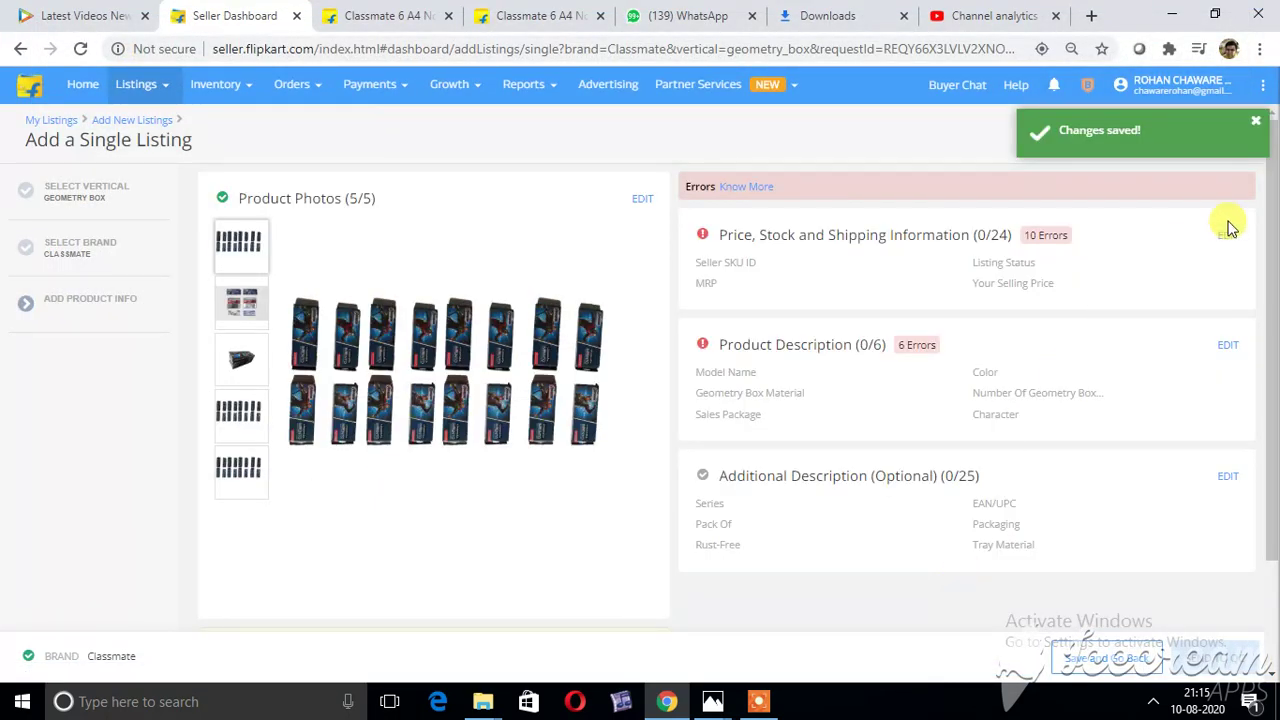
Edit the price, stock and shipping information, entering Seller SKU ID "MATHS GEOMETRY BOX SET OF 16" and setting the listing status to Active.
click(1230, 240)
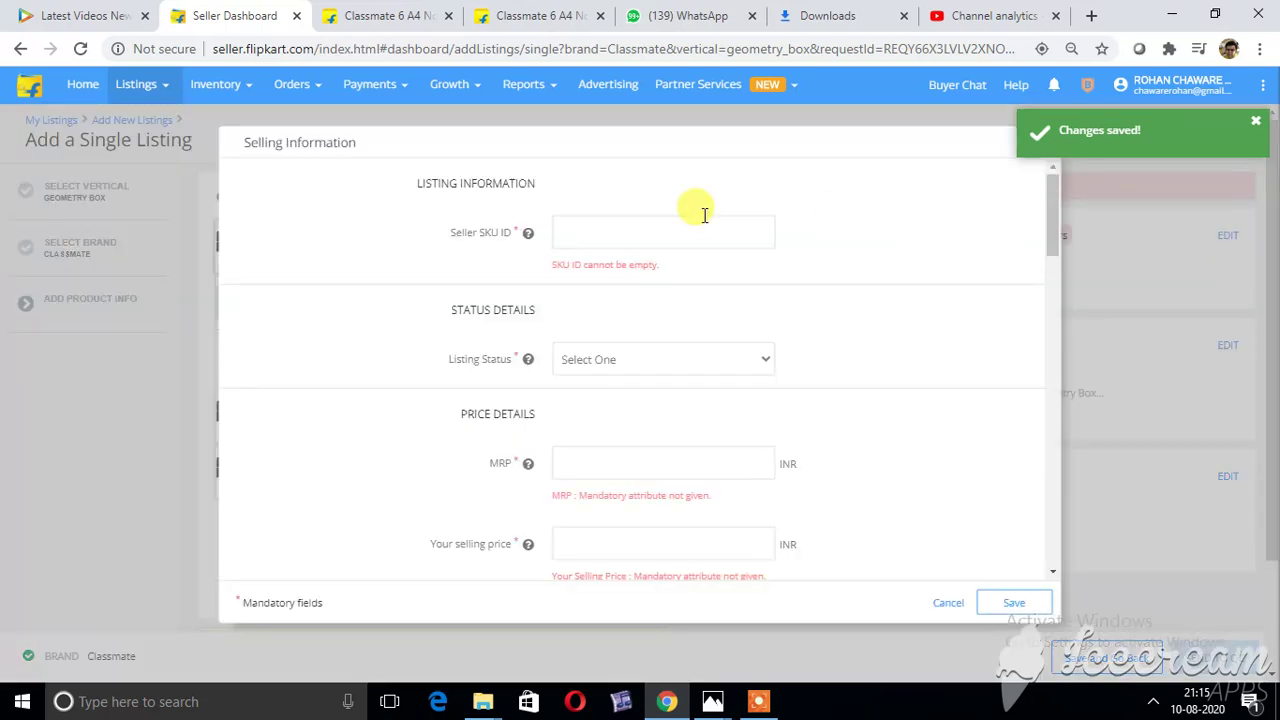
click(667, 230)
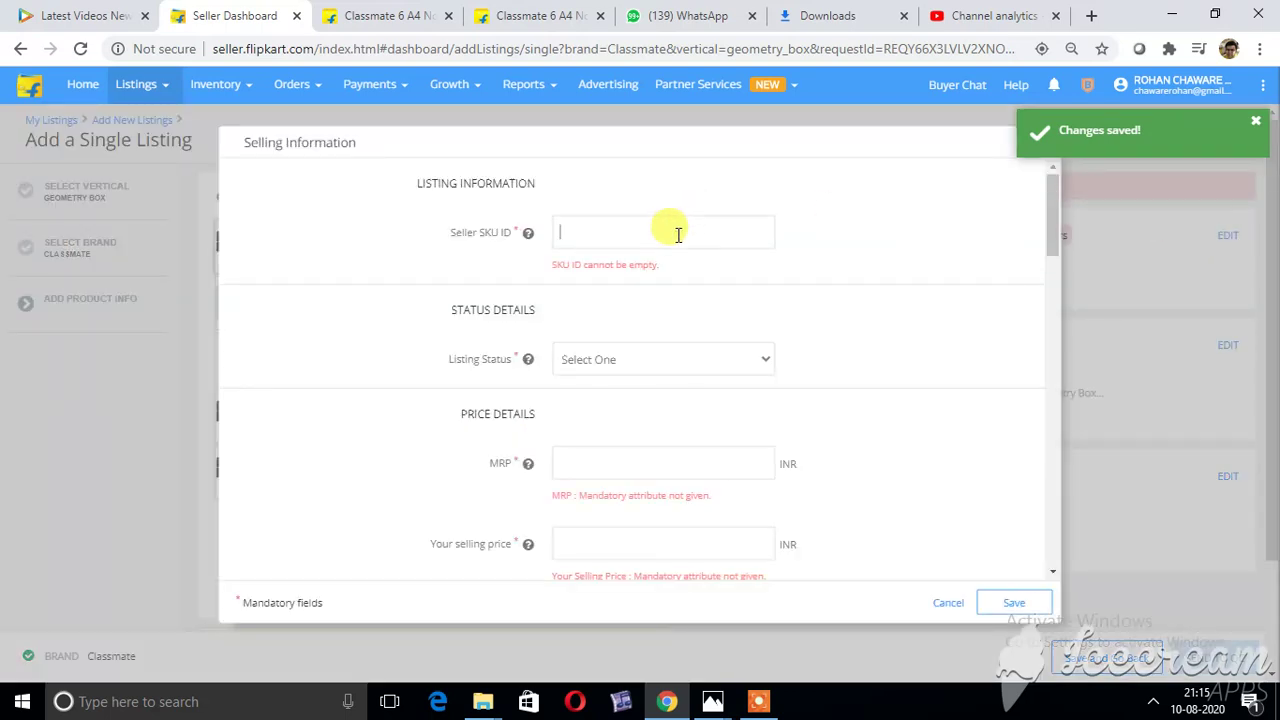
text(MATHS GEOMETRY BOX SET OF )
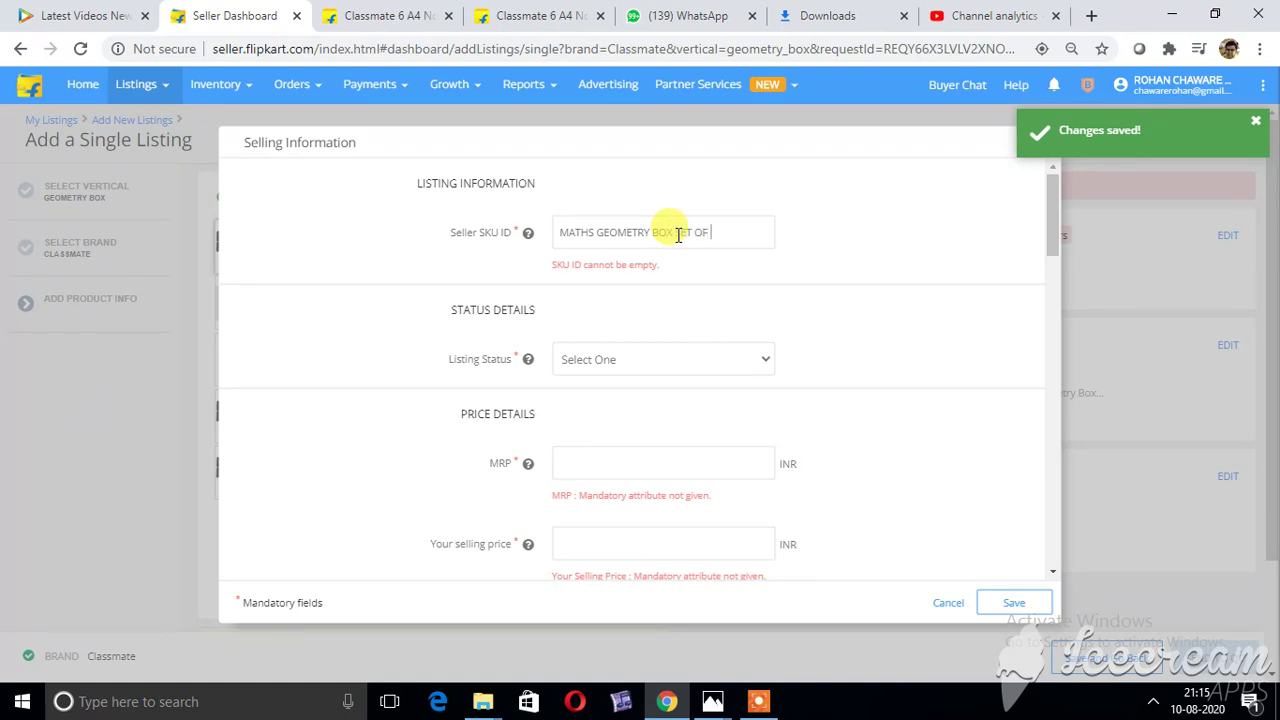
text(16)
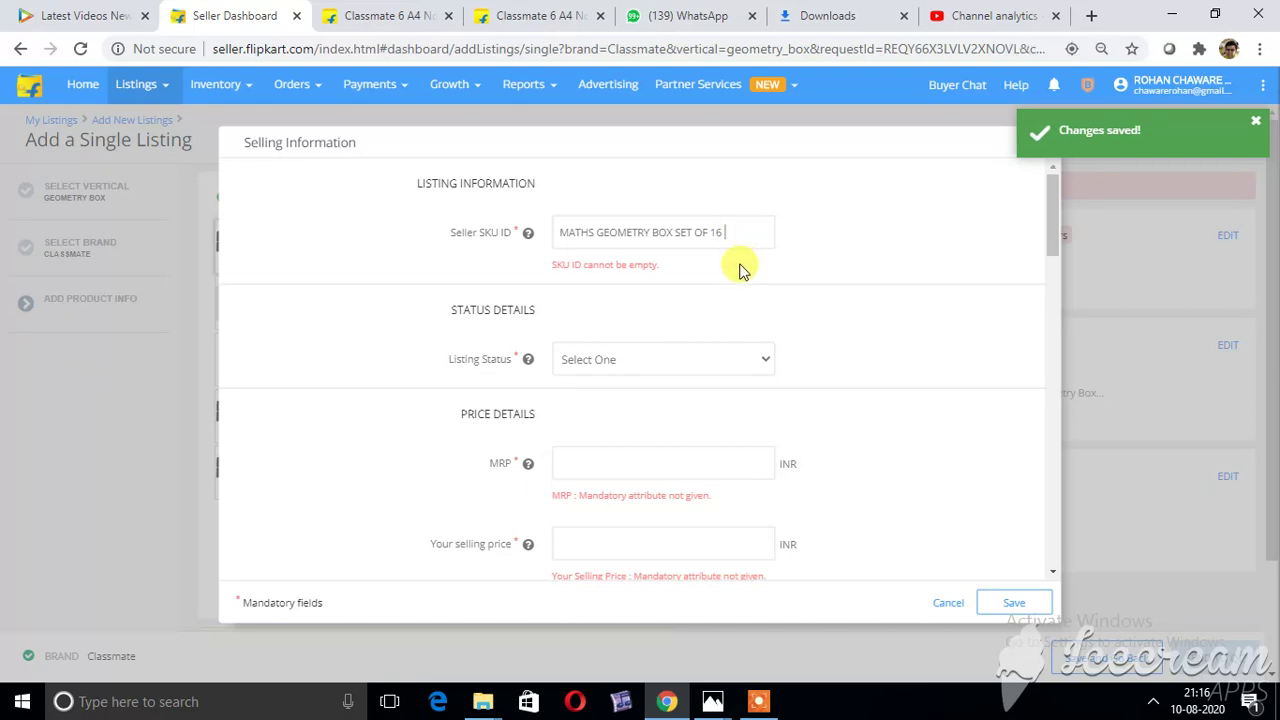
click(678, 358)
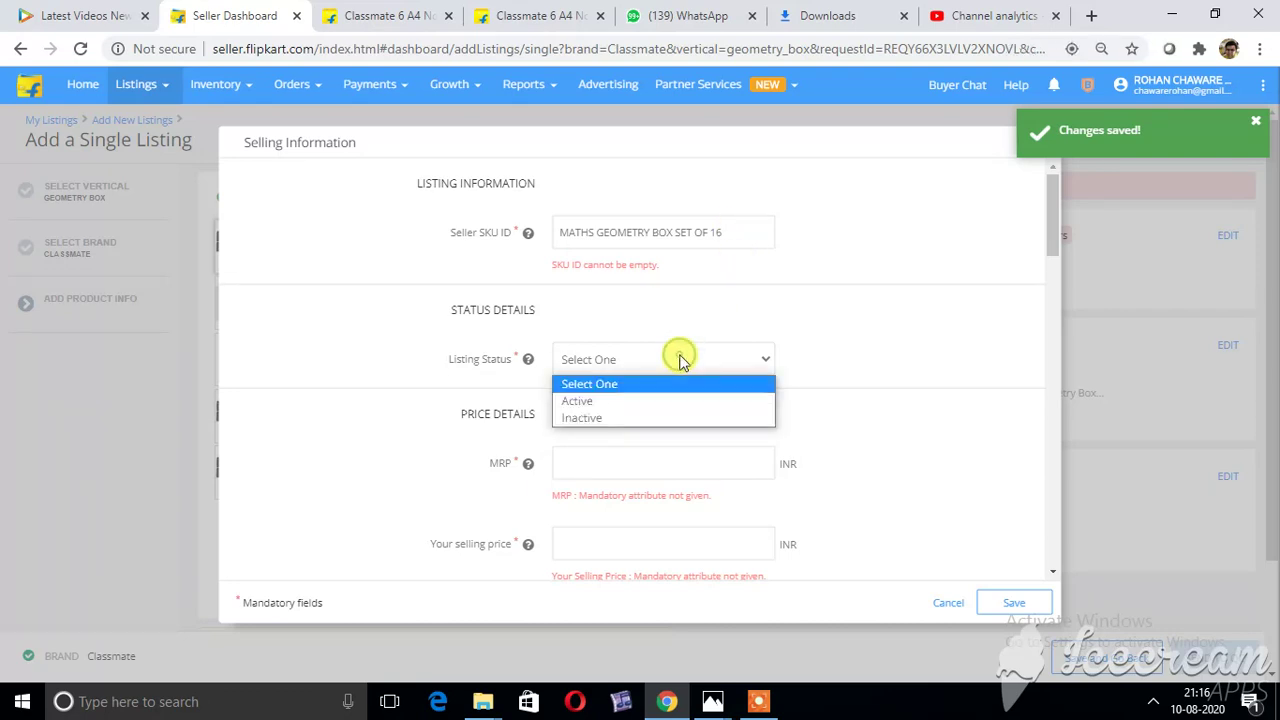
click(641, 410)
Set the selling price to 2250 INR and the MRP to 5900 INR.
click(630, 460)
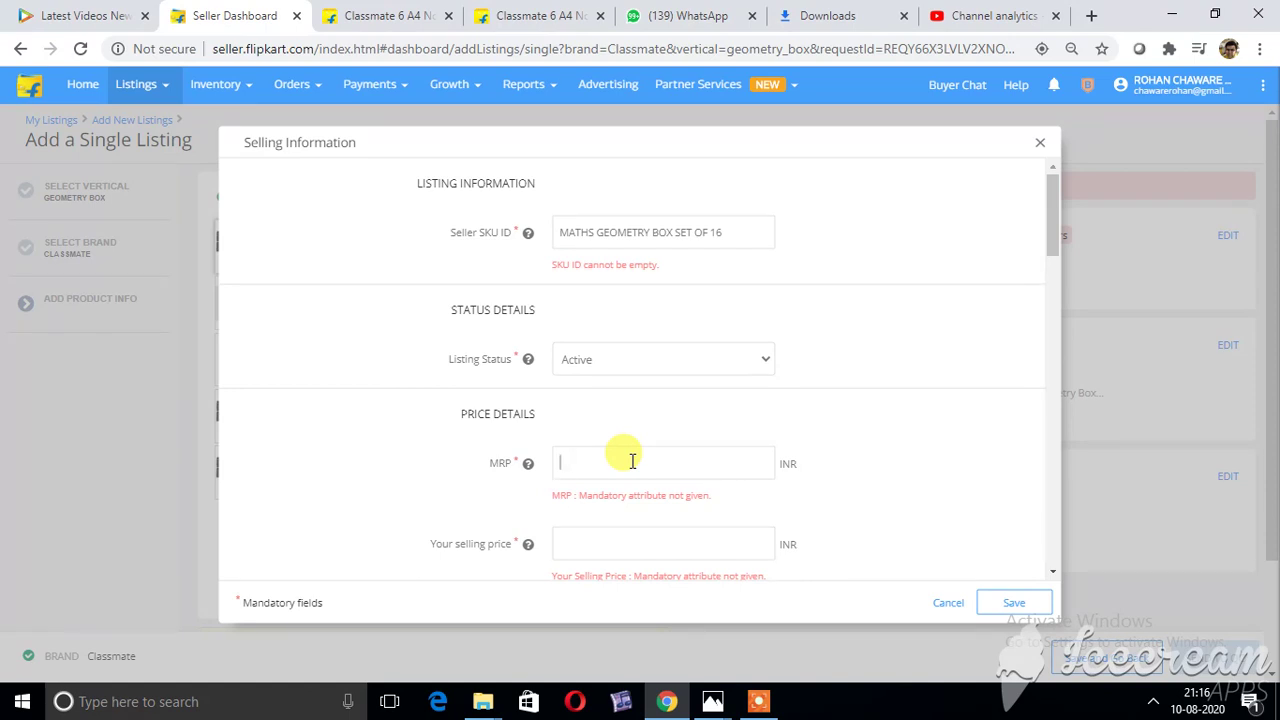
click(615, 538)
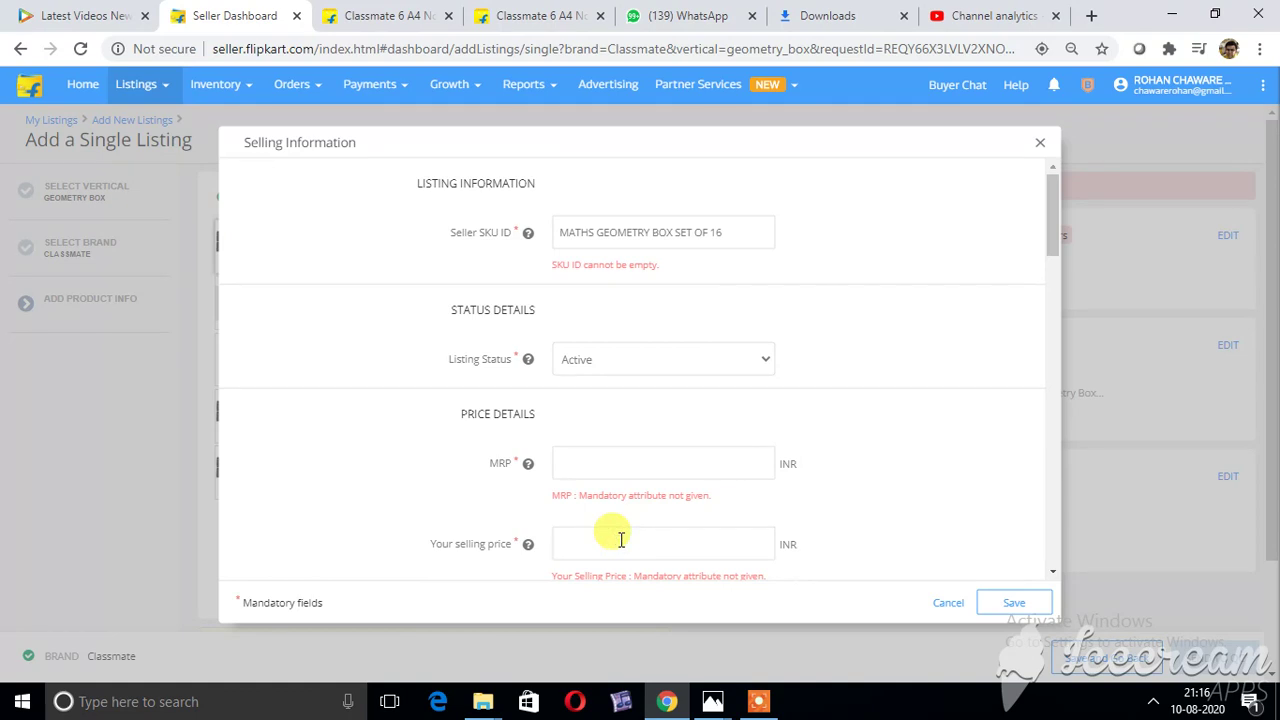
text(2250)
click(645, 460)
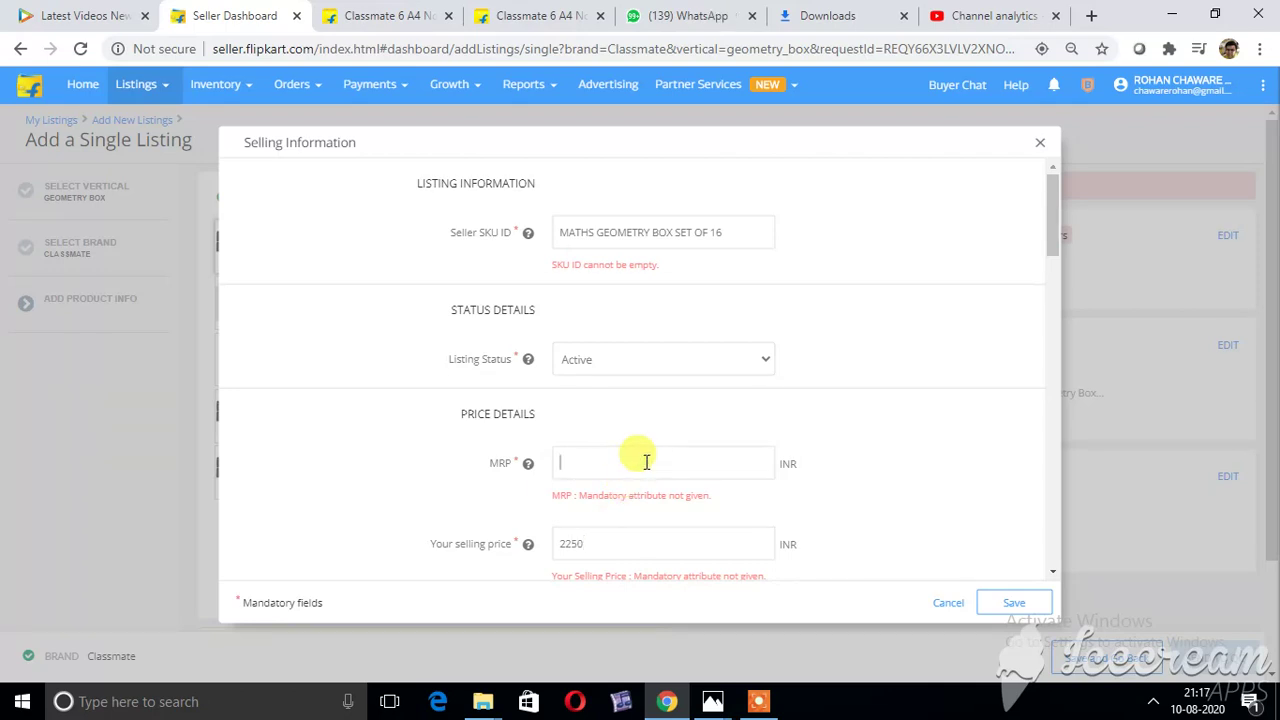
text(5900)
Fill in the inventory details with fulfilment by Seller, procurement type Instock, a procurement SLA of 2 days and a stock of 10.
drag(1055, 220, 1057, 277)
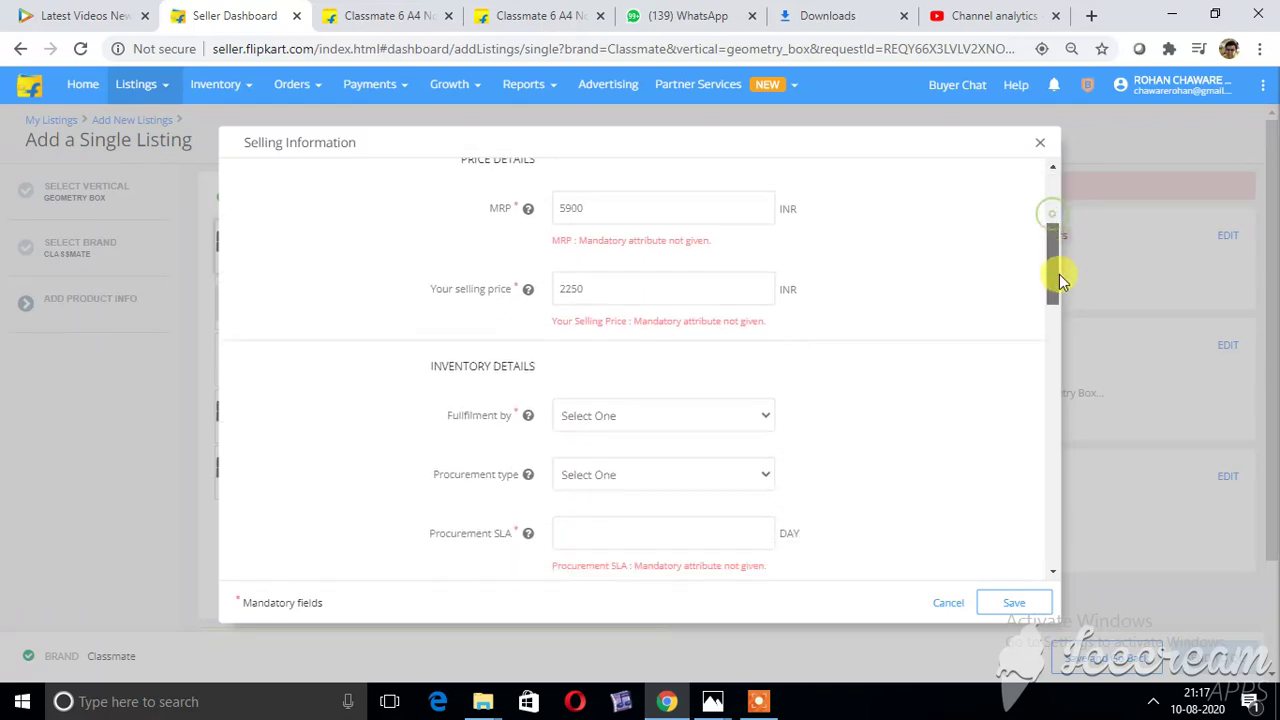
click(709, 329)
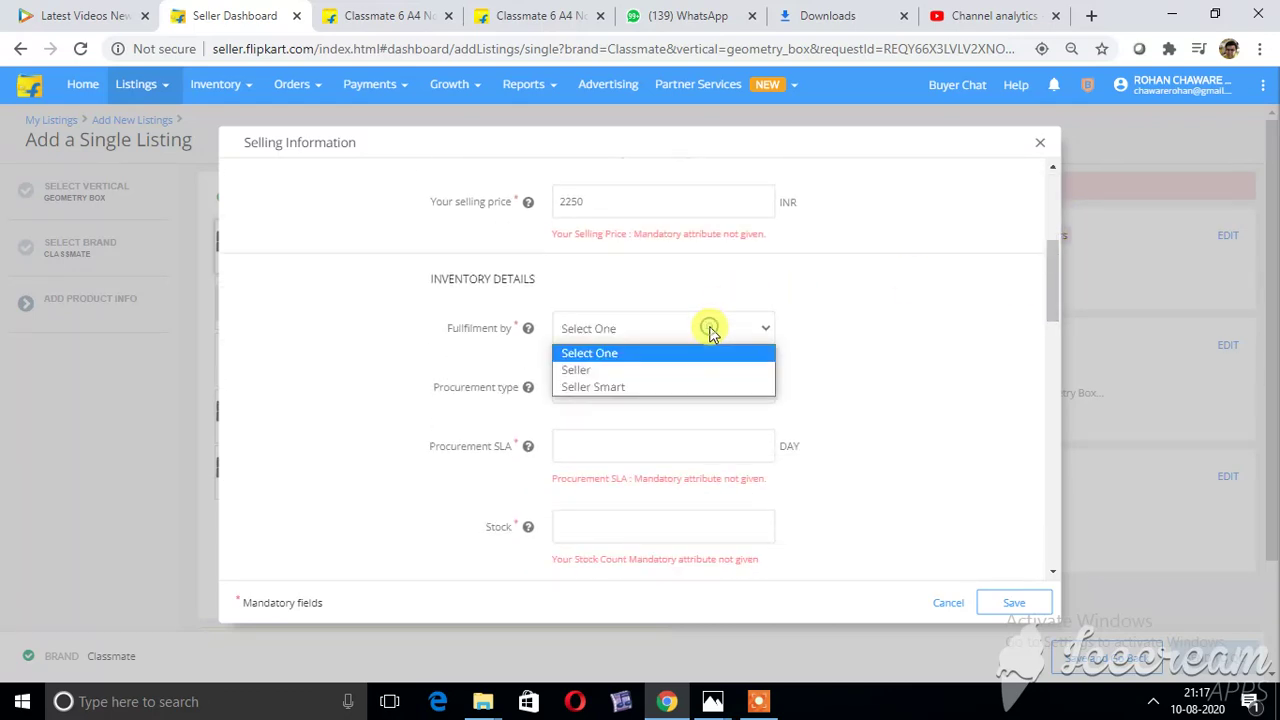
click(638, 370)
click(633, 388)
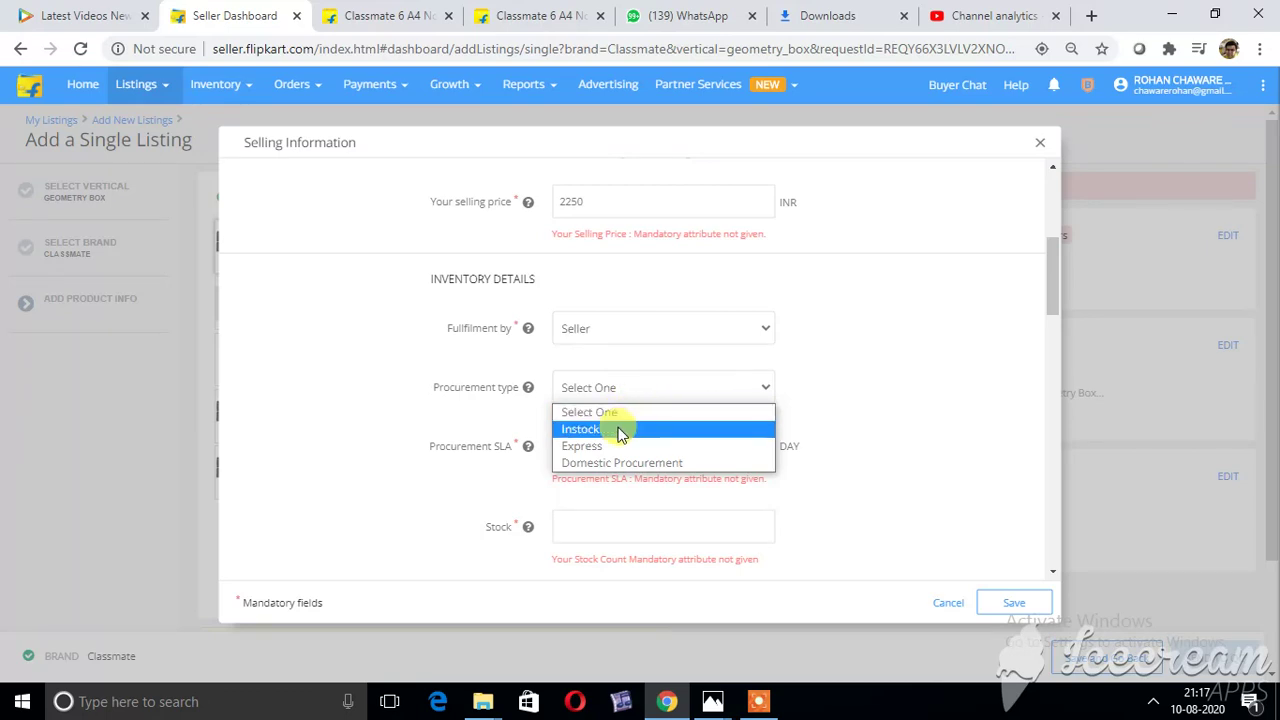
click(618, 429)
click(624, 445)
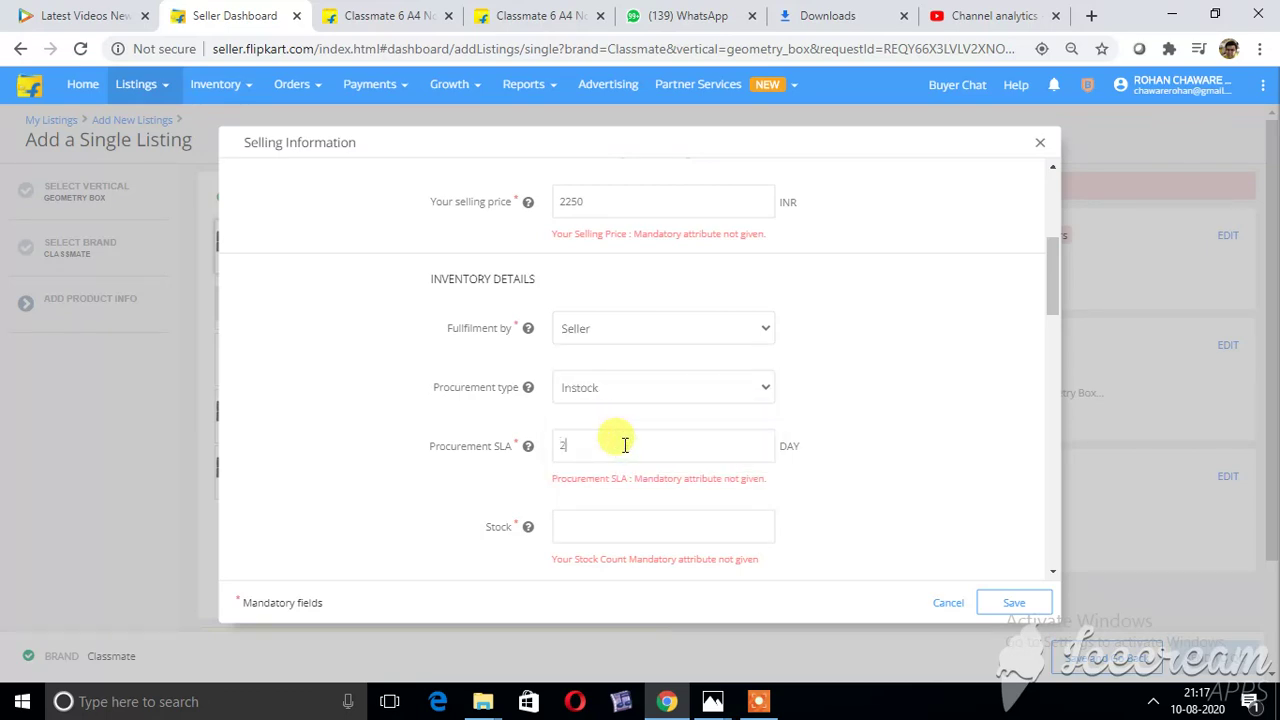
click(624, 524)
text(10)
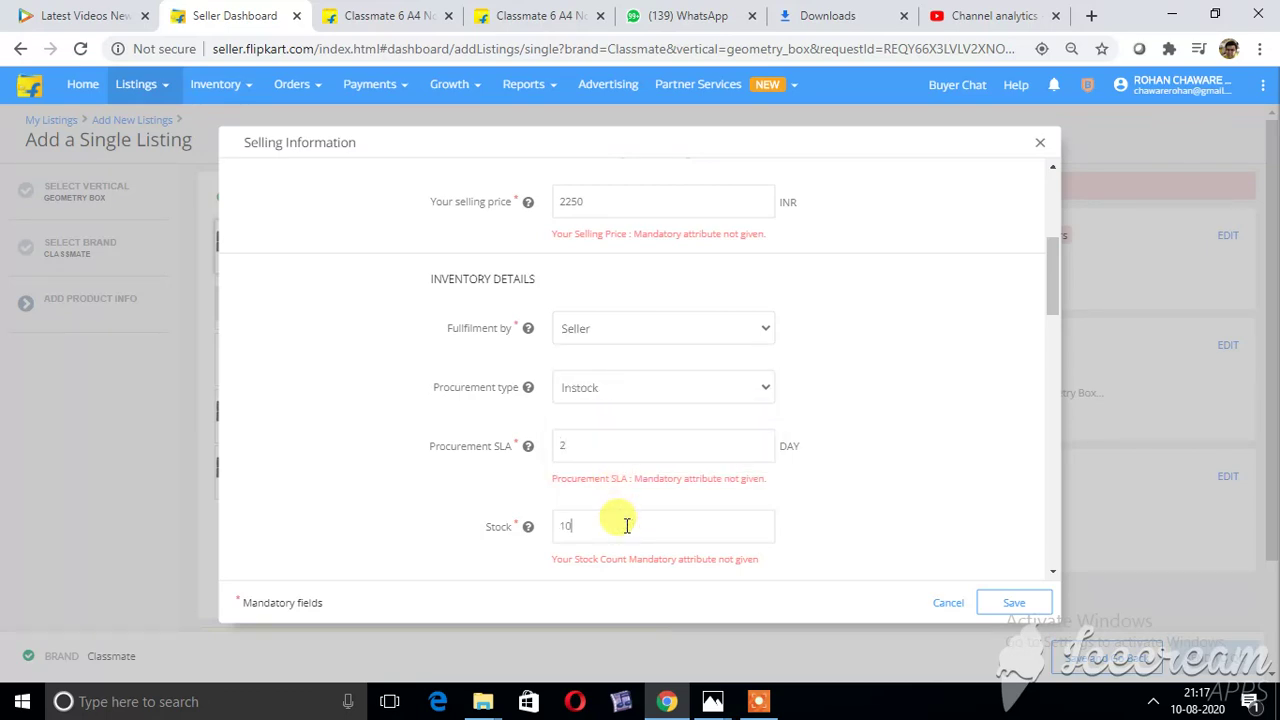
Choose Flipkart as the shipping provider.
drag(1048, 267, 1065, 325)
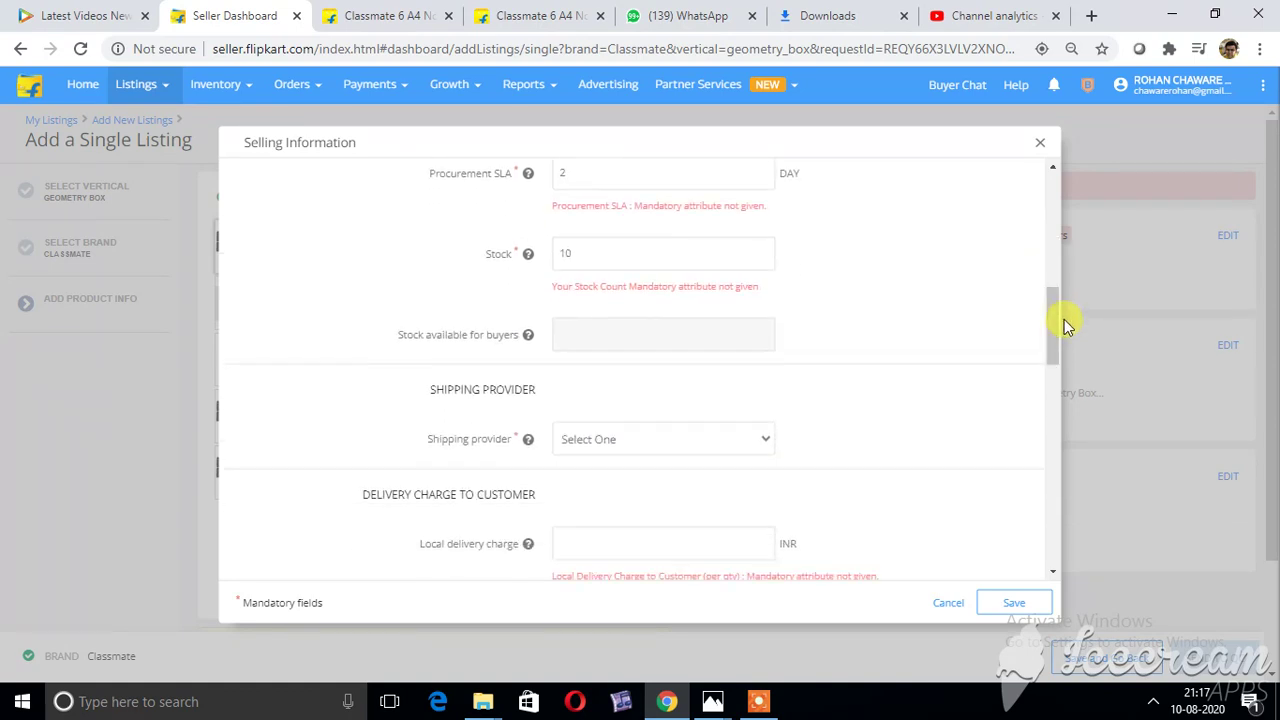
click(674, 437)
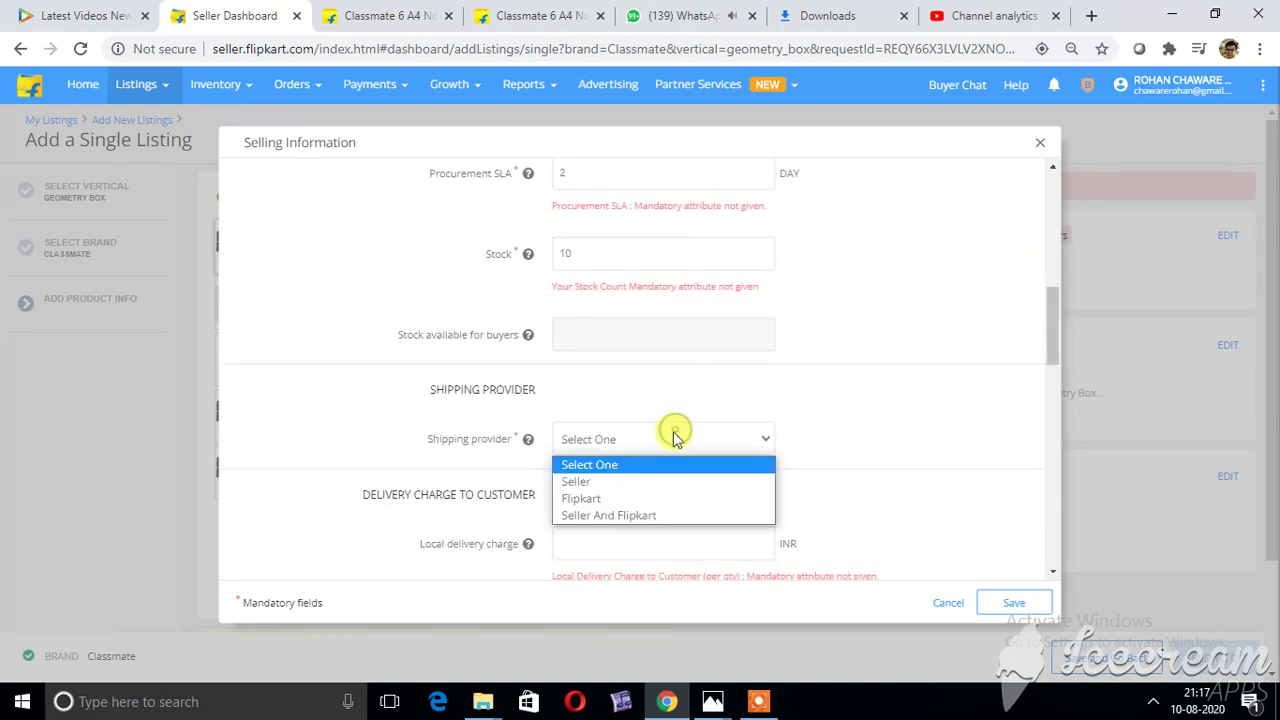
click(637, 498)
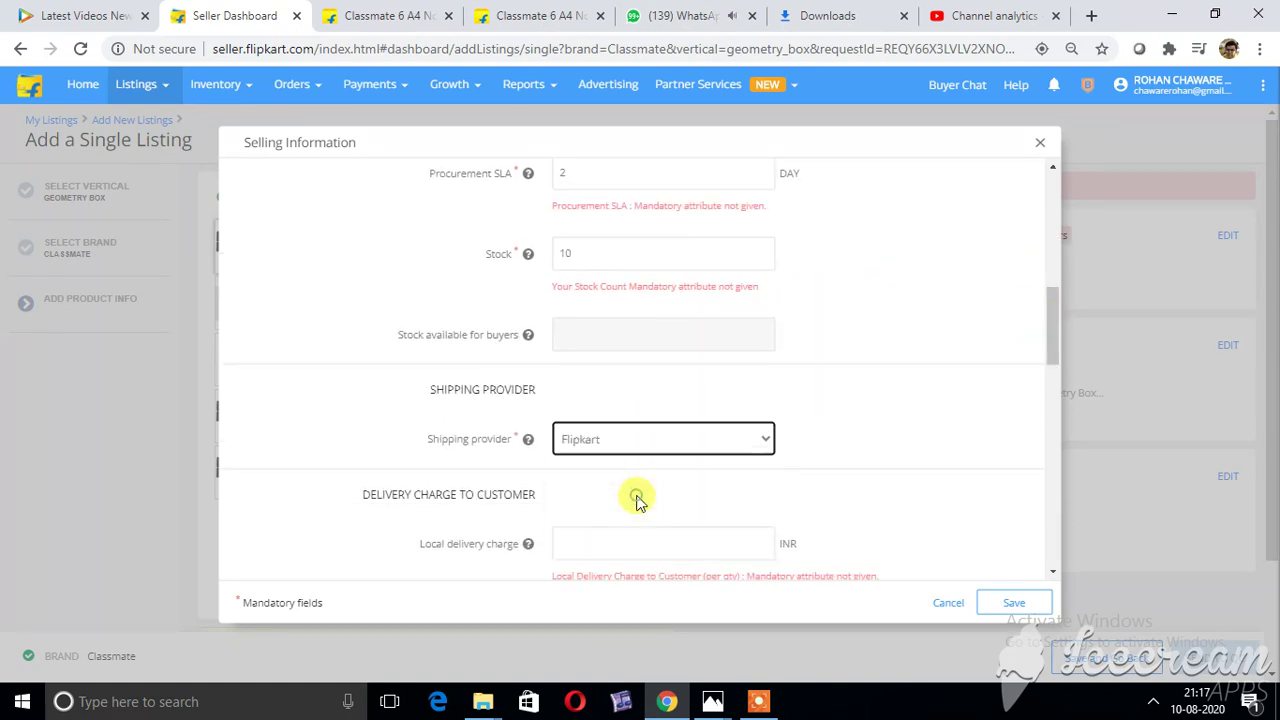
Set the delivery charges to 30 INR local, 46 INR zonal and 60 INR national, and mark the product as a Non Plus Listing.
click(667, 528)
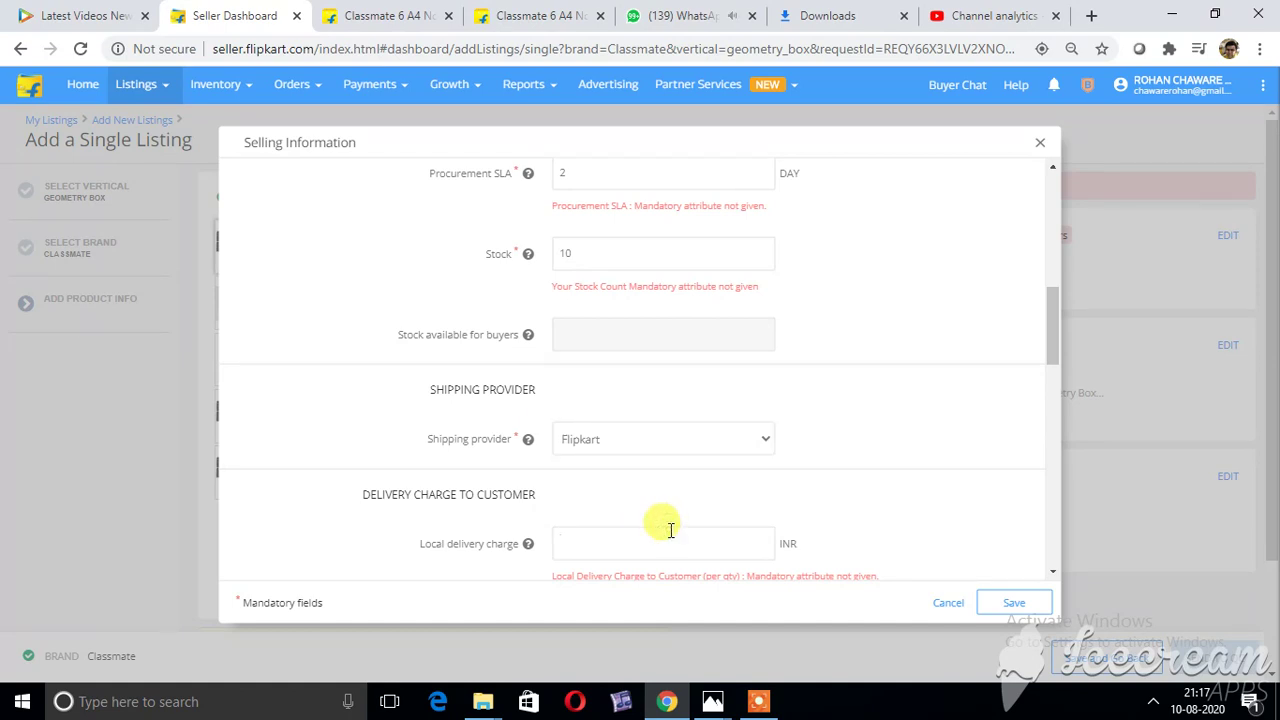
text(30)
drag(1054, 314, 1054, 368)
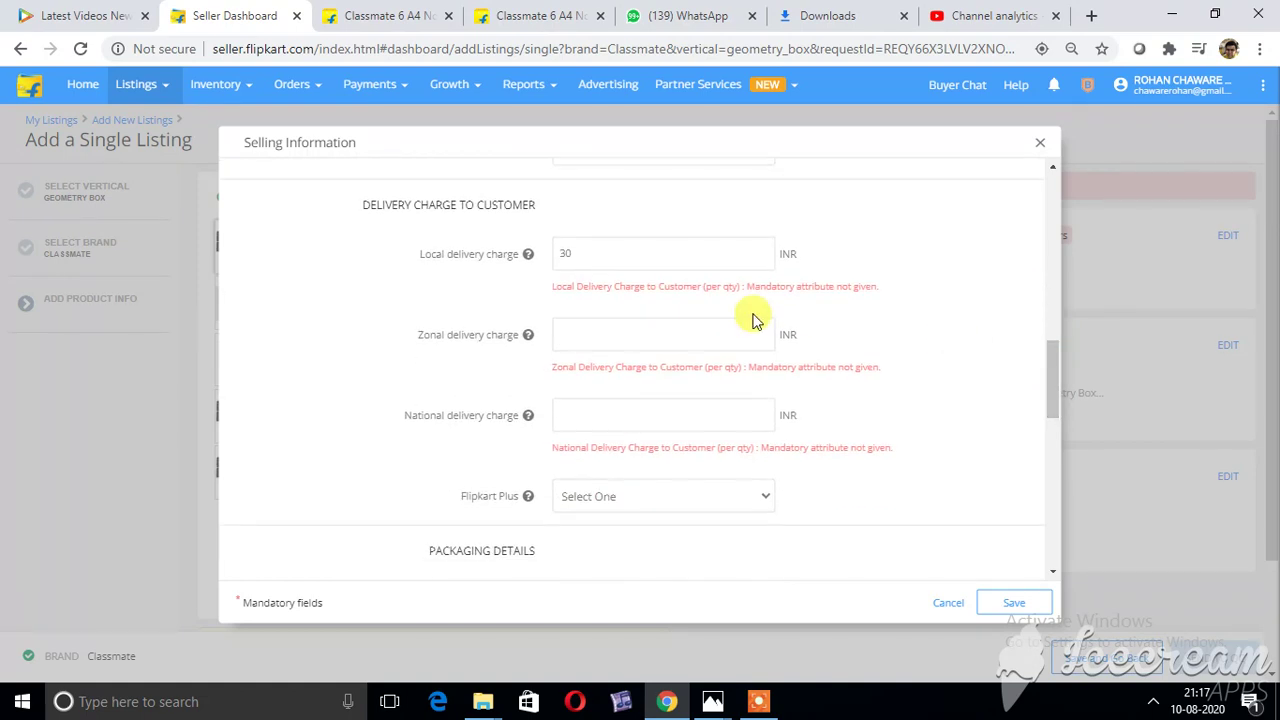
click(708, 324)
text(46)
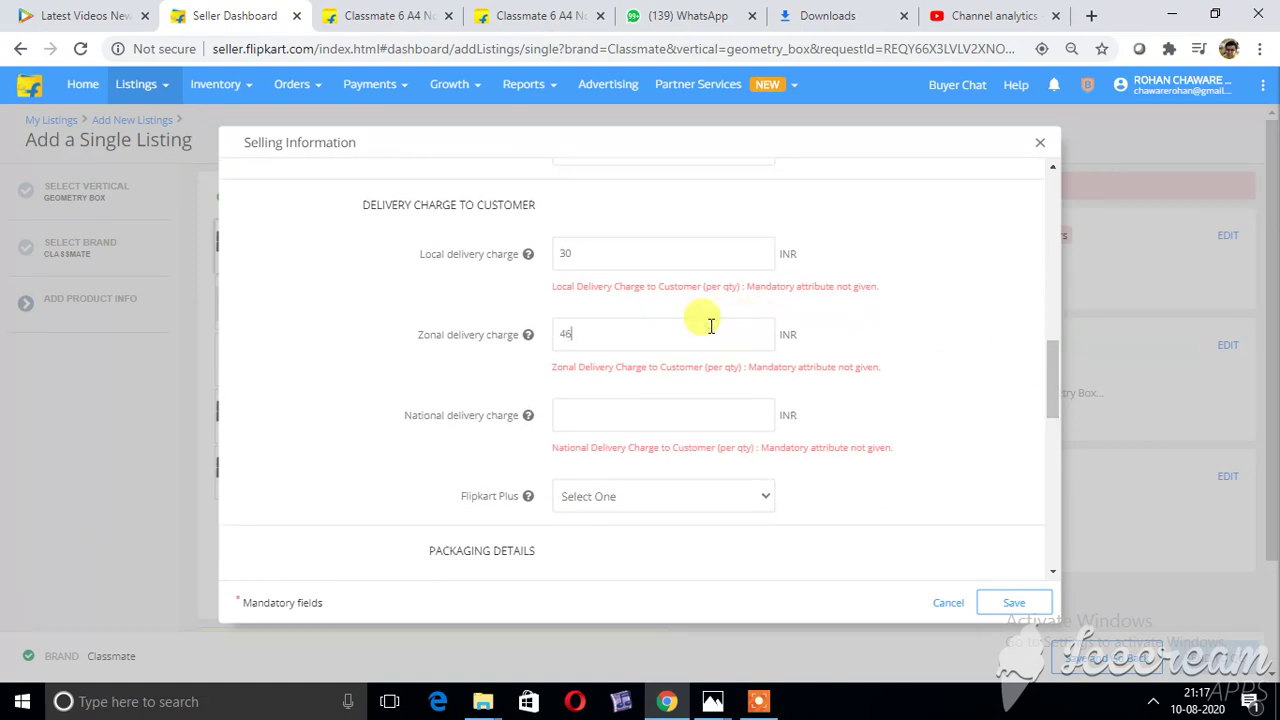
click(663, 422)
text(60)
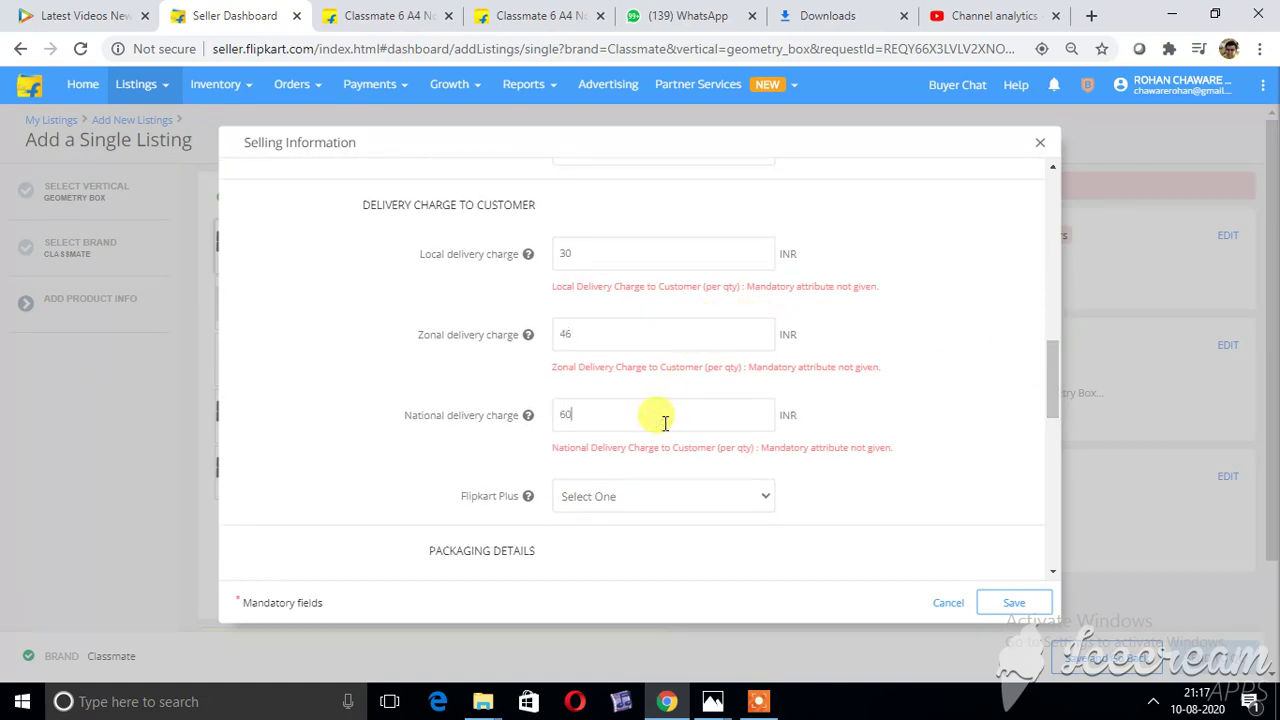
click(677, 490)
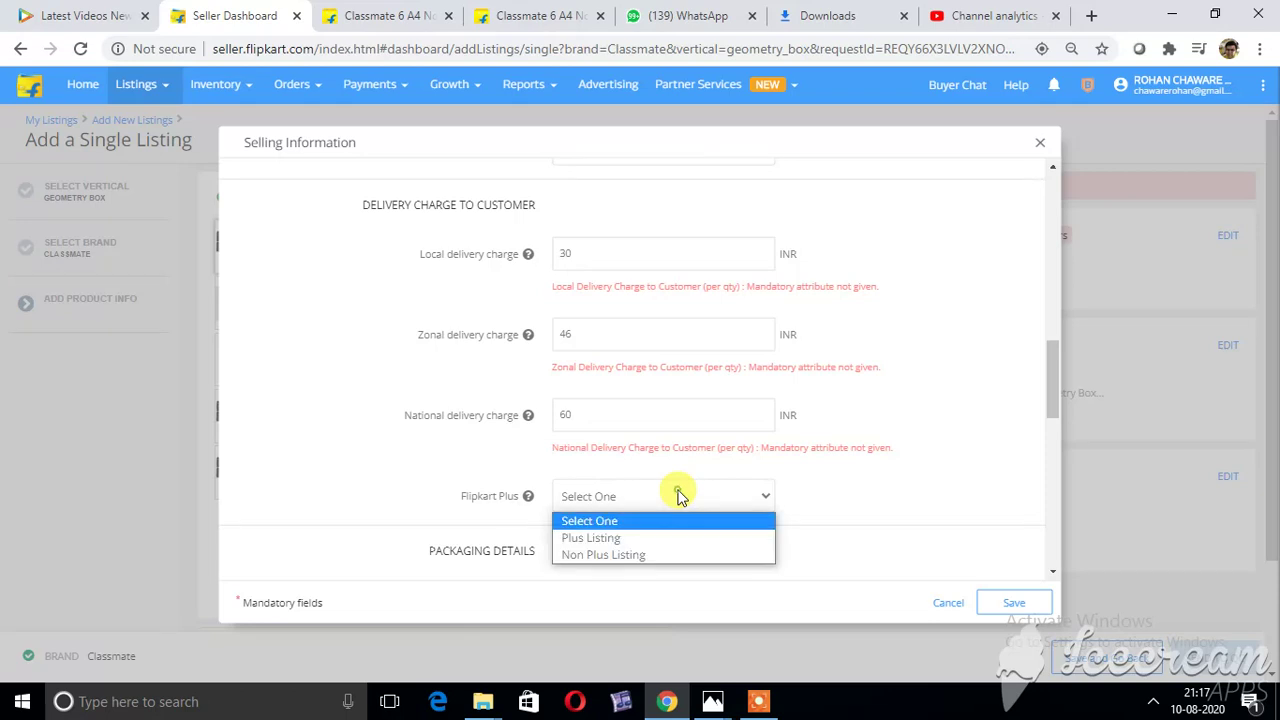
click(636, 557)
Enter the packaging details: weight 0.05 kg, length 20 cm, breadth 2 cm and height 15 cm.
drag(1053, 379, 1057, 440)
click(695, 263)
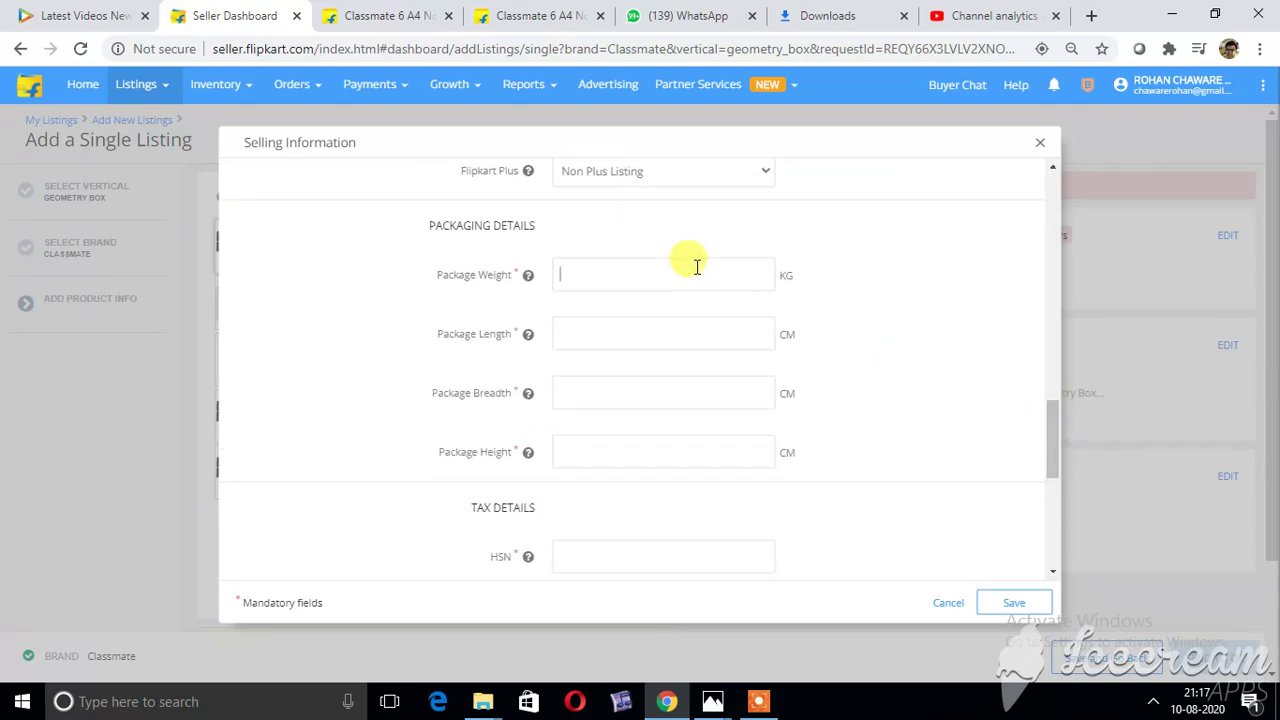
text(0.05)
click(676, 337)
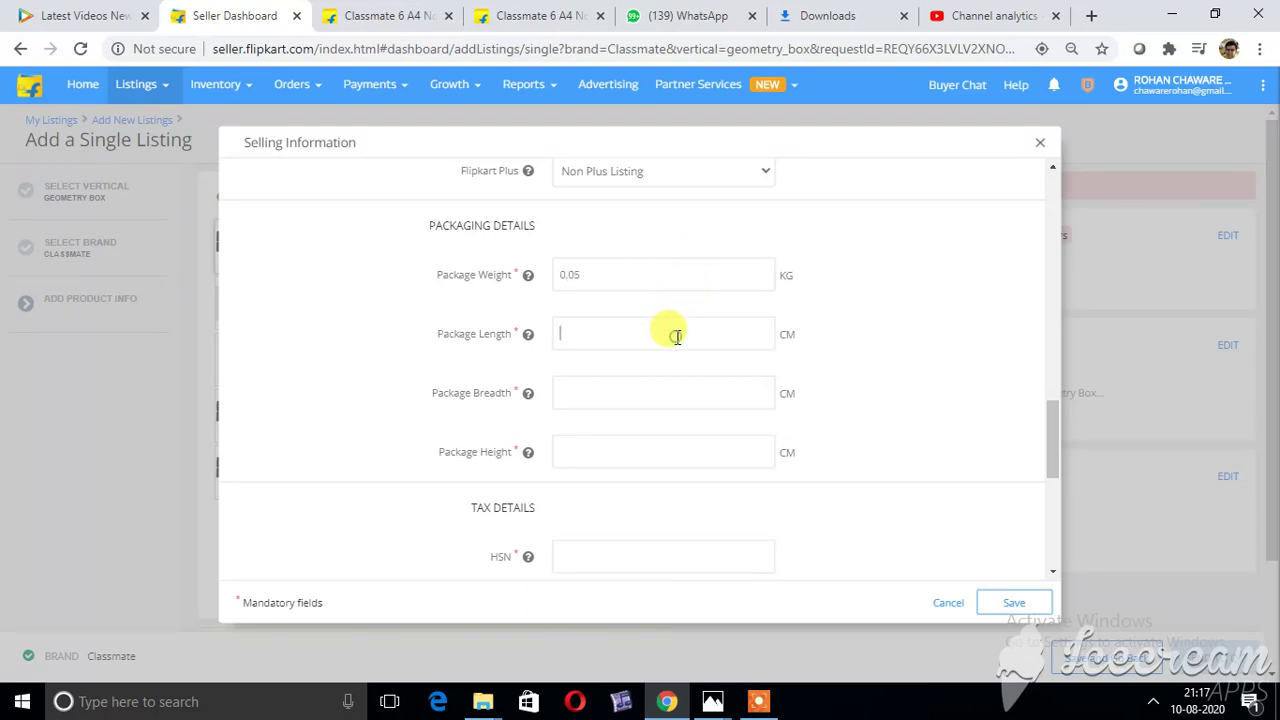
text(20)
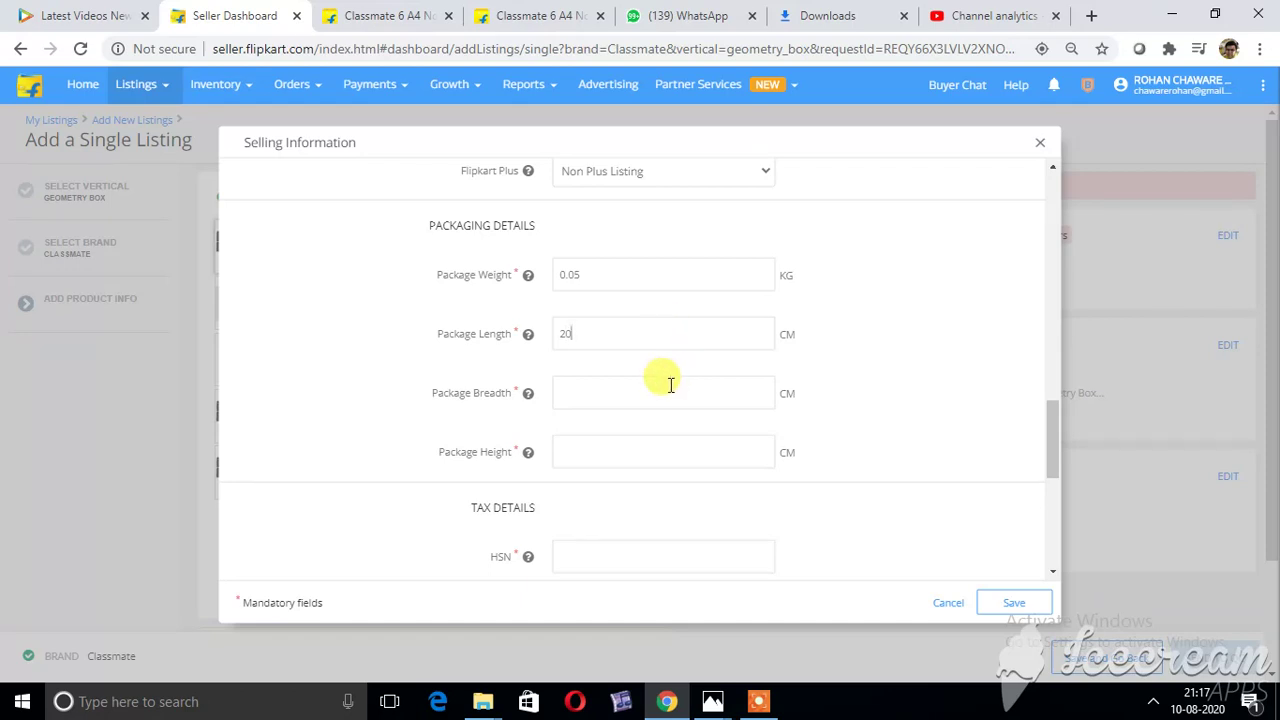
click(655, 386)
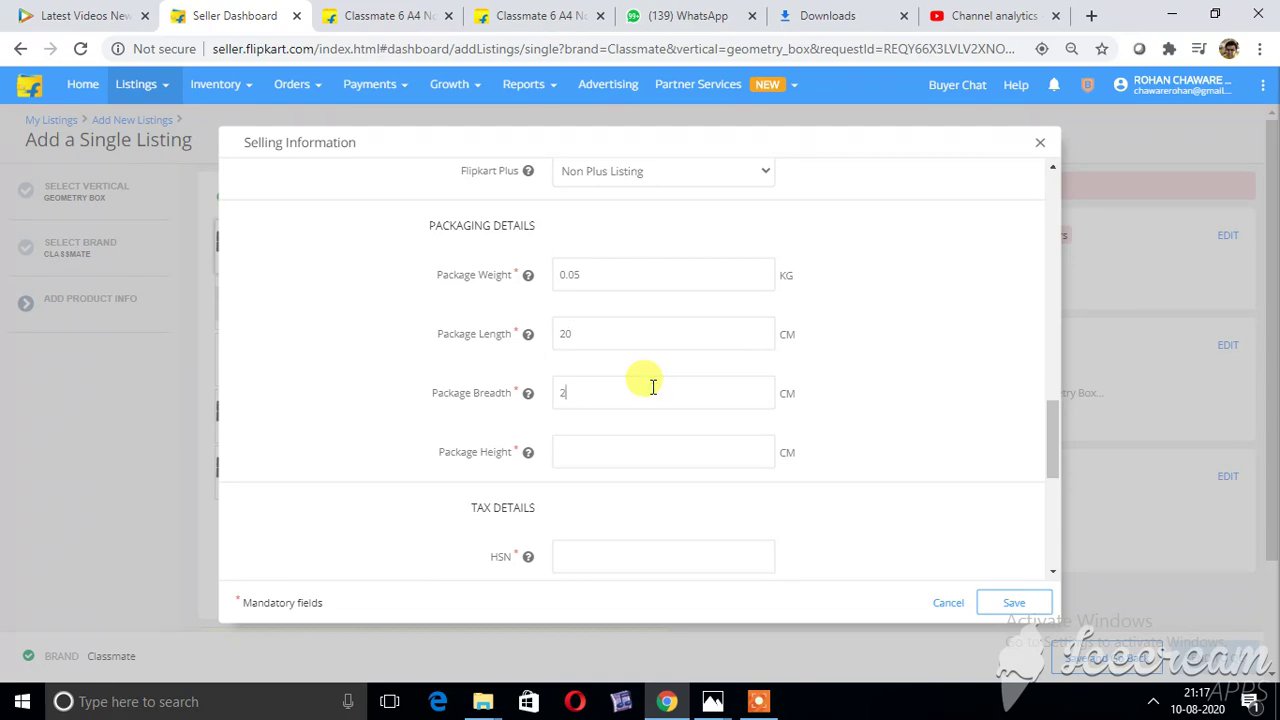
text(2)
click(660, 437)
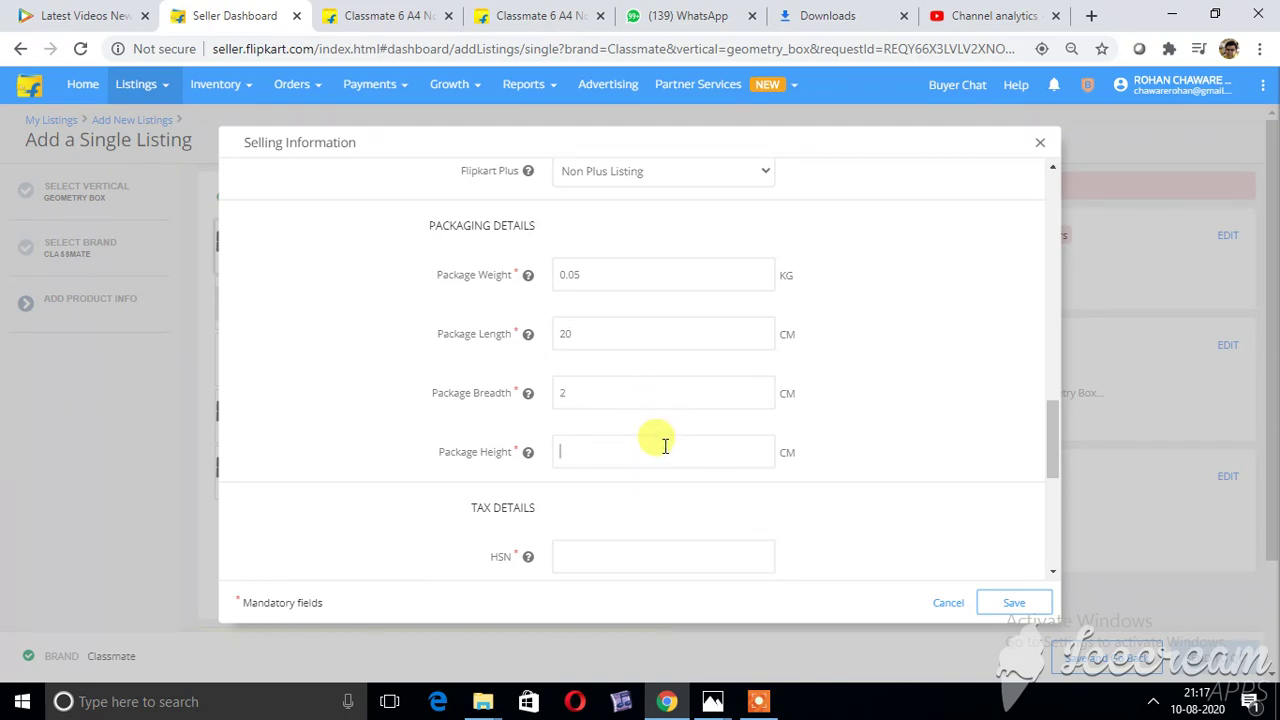
text(15)
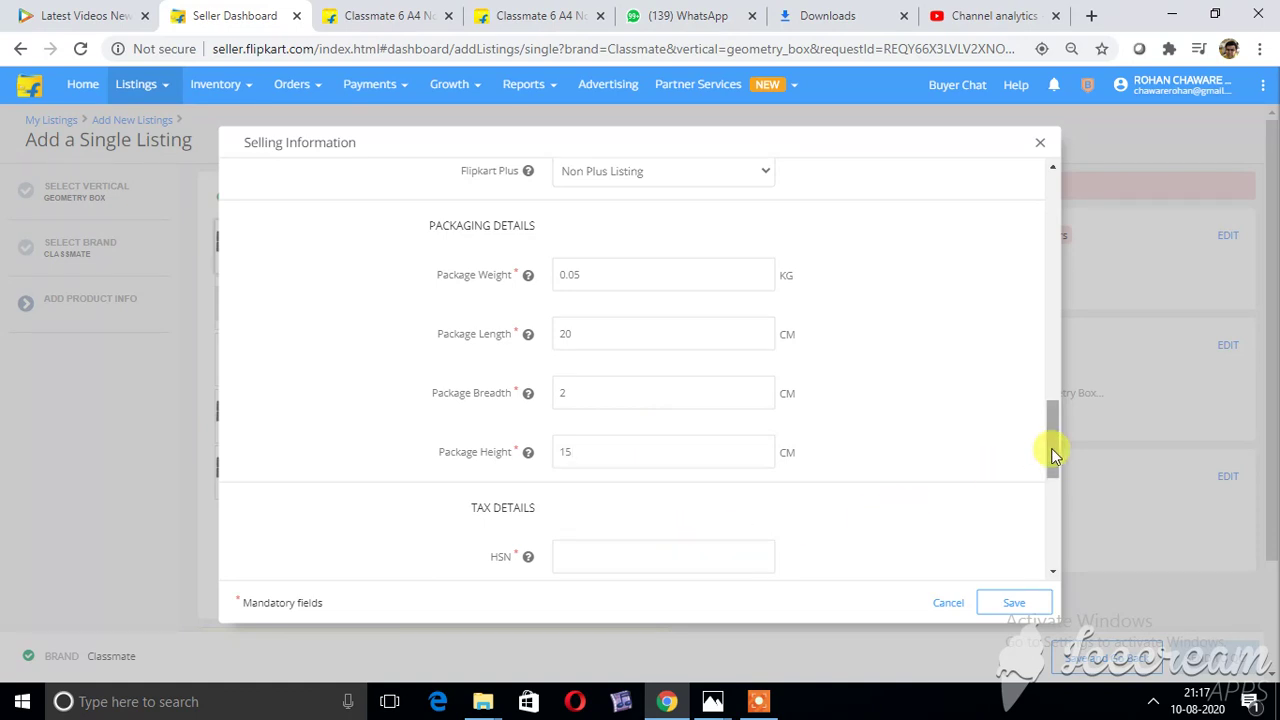
Fill in the tax details with HSN code 90172020 from the relevant HSN codes and tax code GST_12.
drag(1052, 446, 1062, 516)
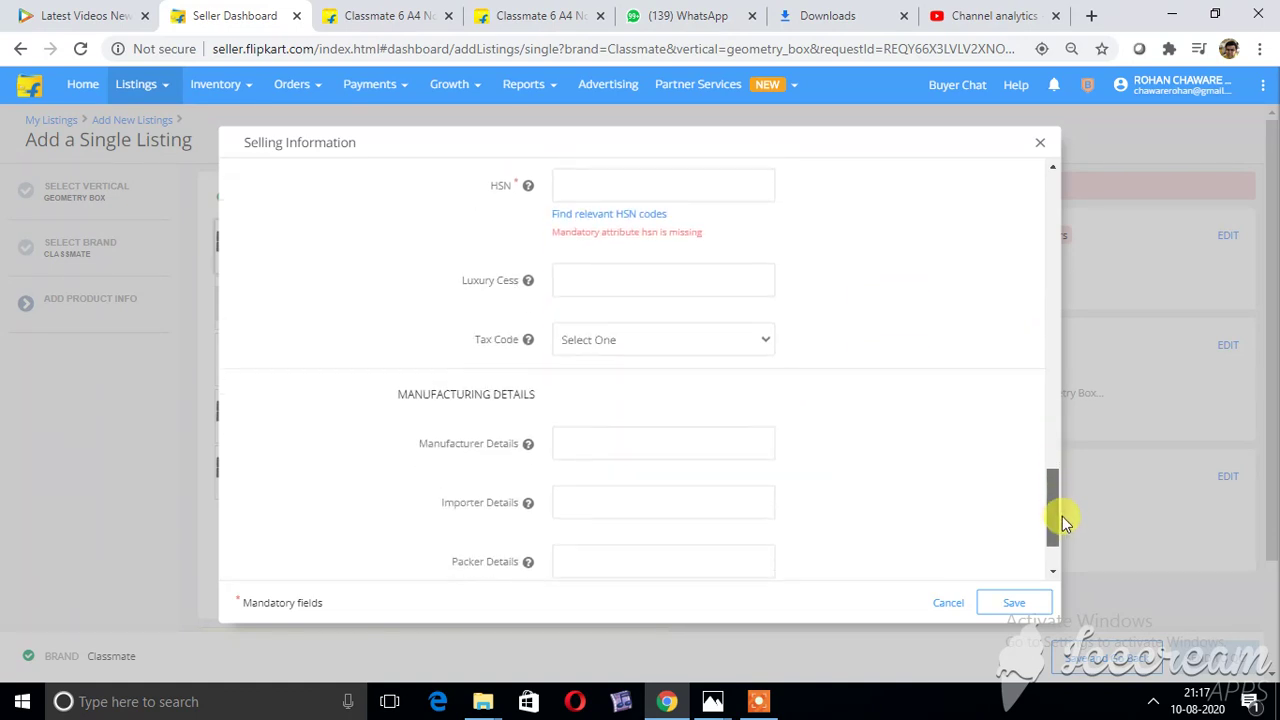
click(624, 220)
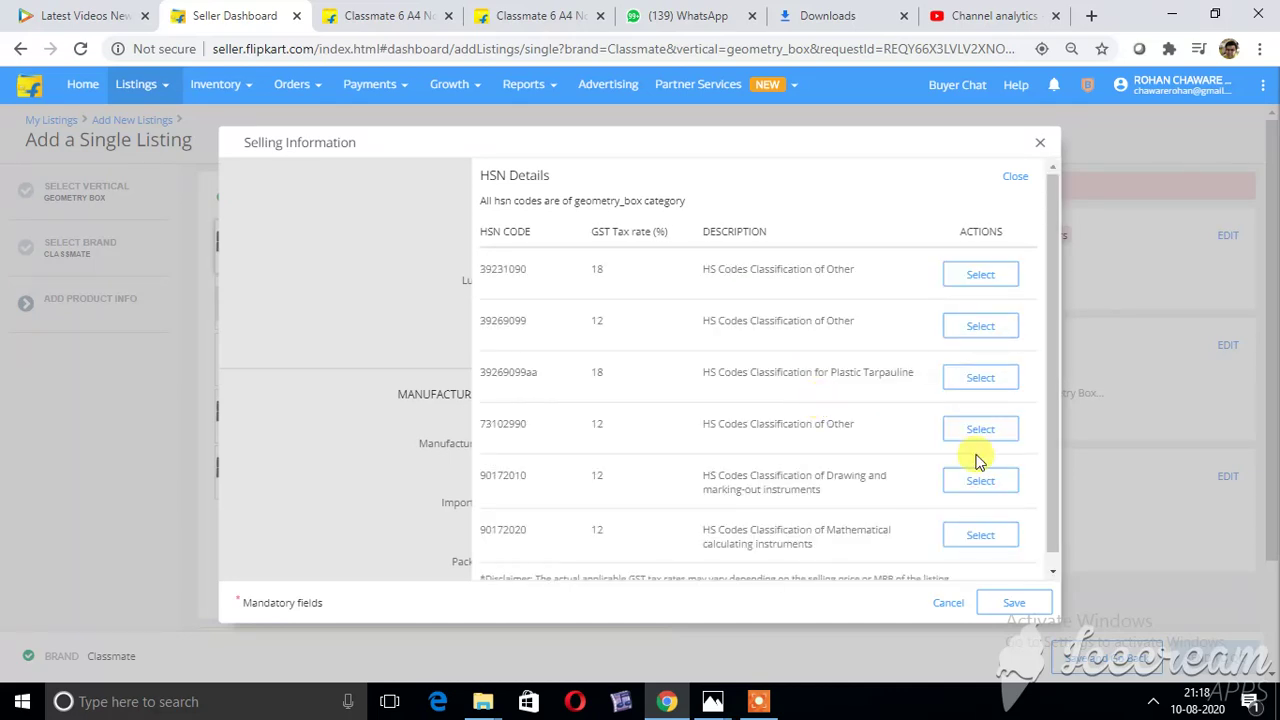
click(984, 535)
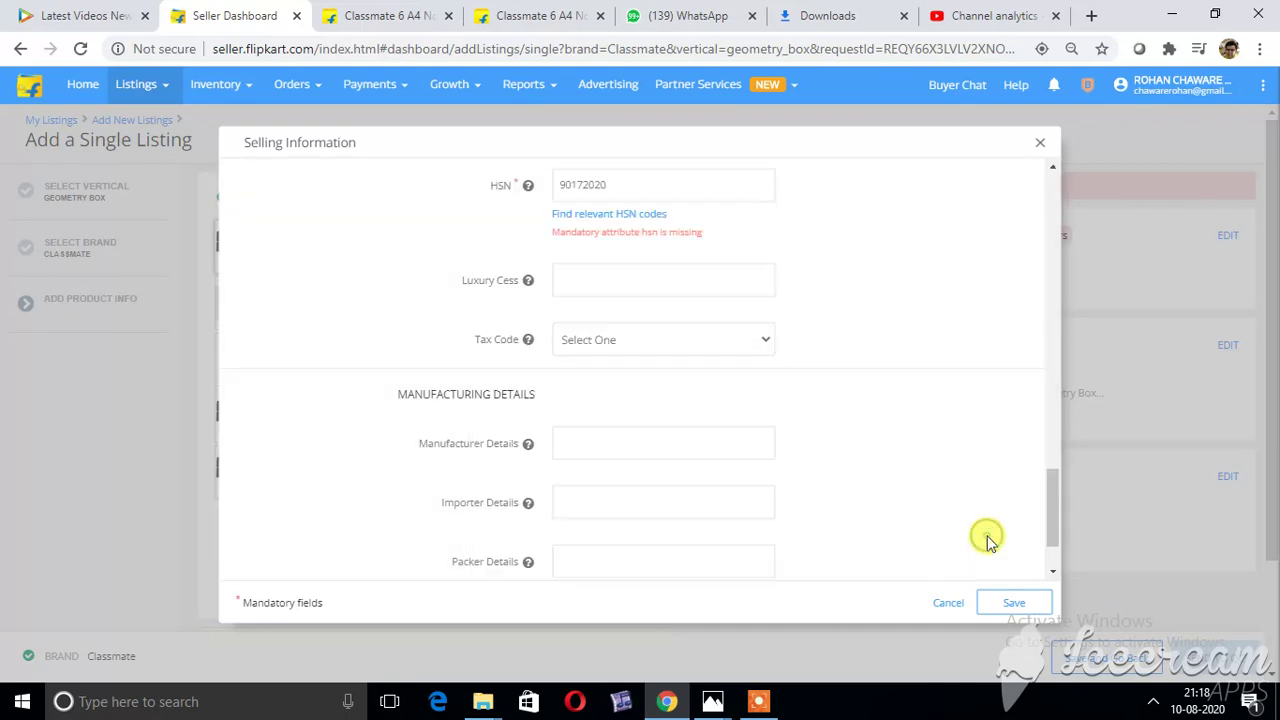
click(697, 339)
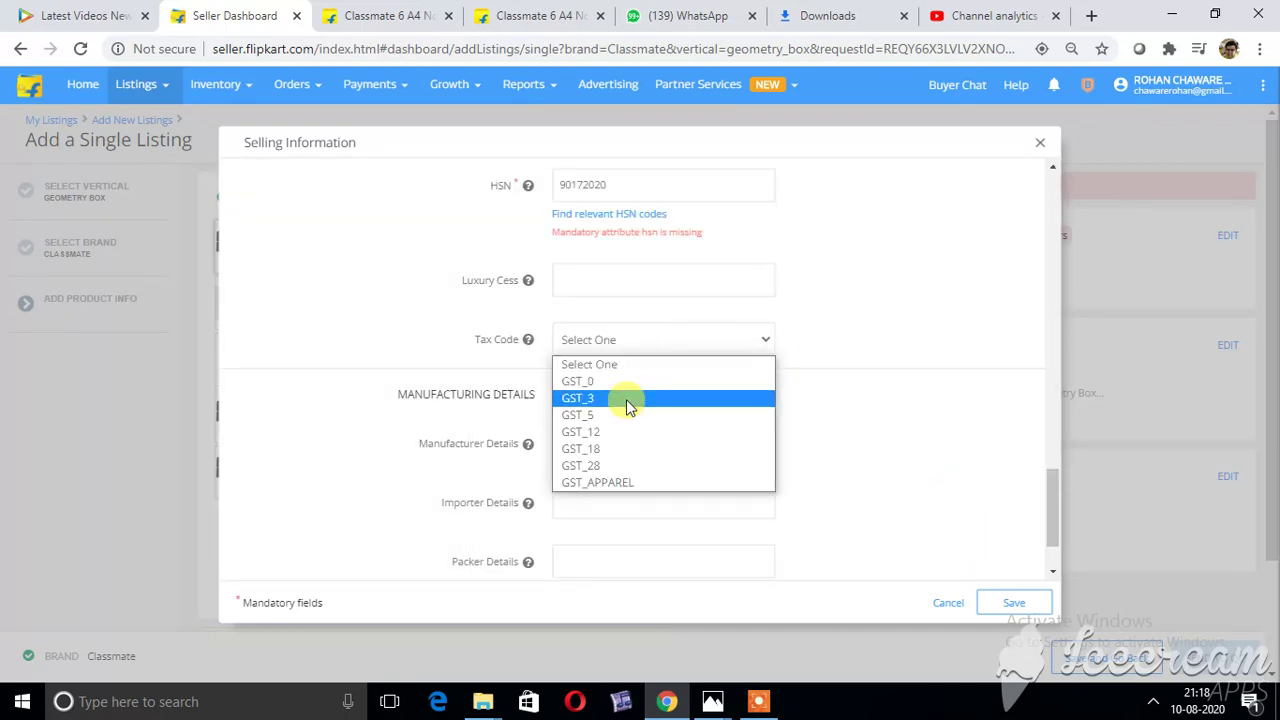
click(620, 432)
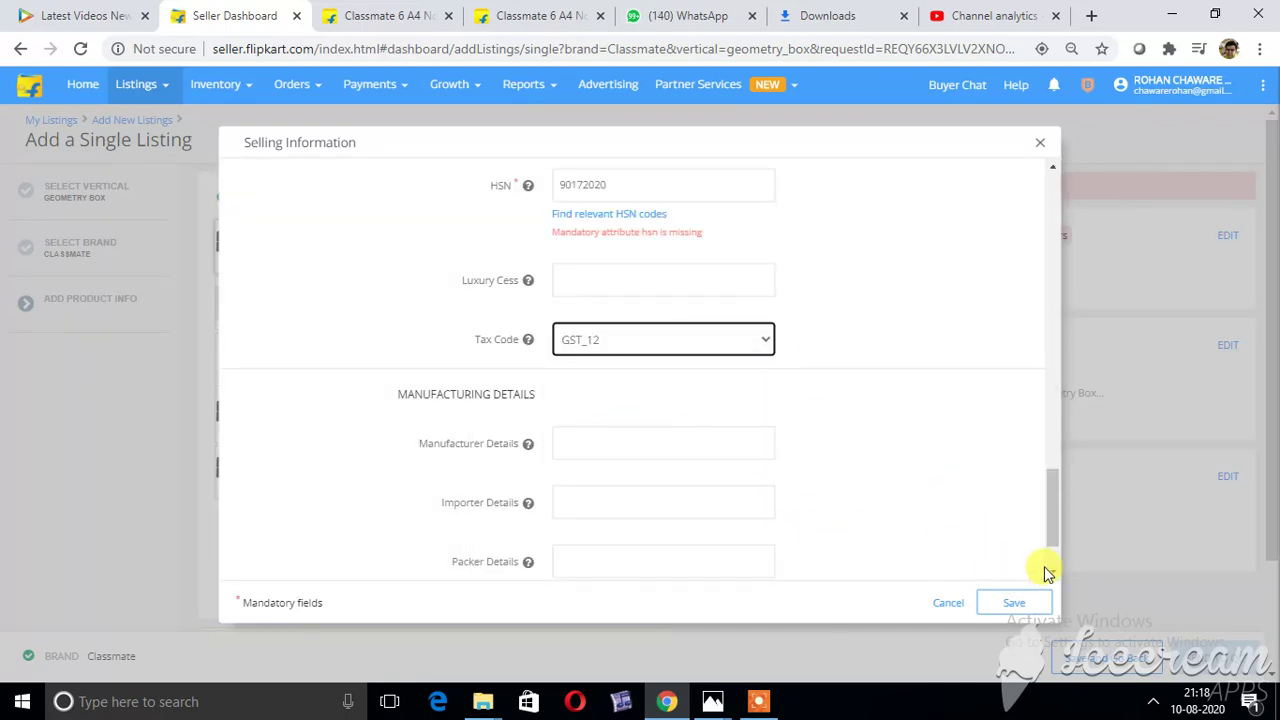
Set the country of origin to India in the manufacturing details.
scroll(1050, 568, down, 1)
scroll(1052, 566, down, 2)
click(674, 532)
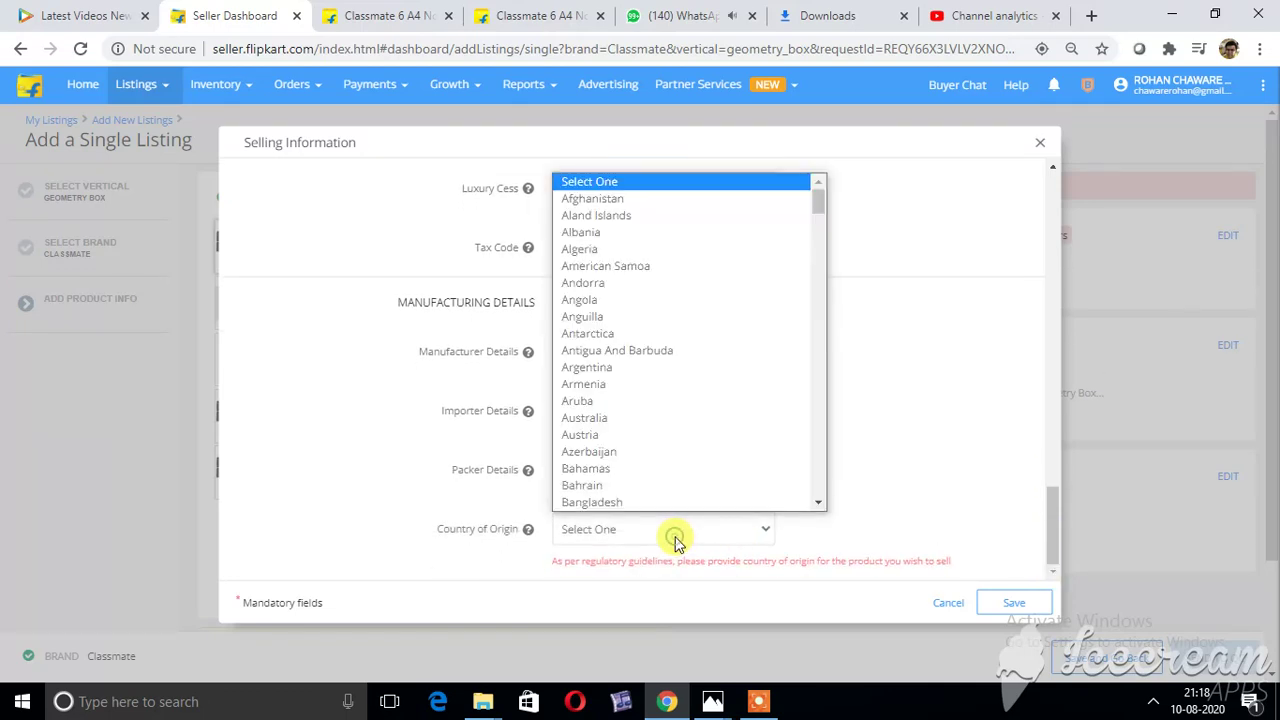
text(in)
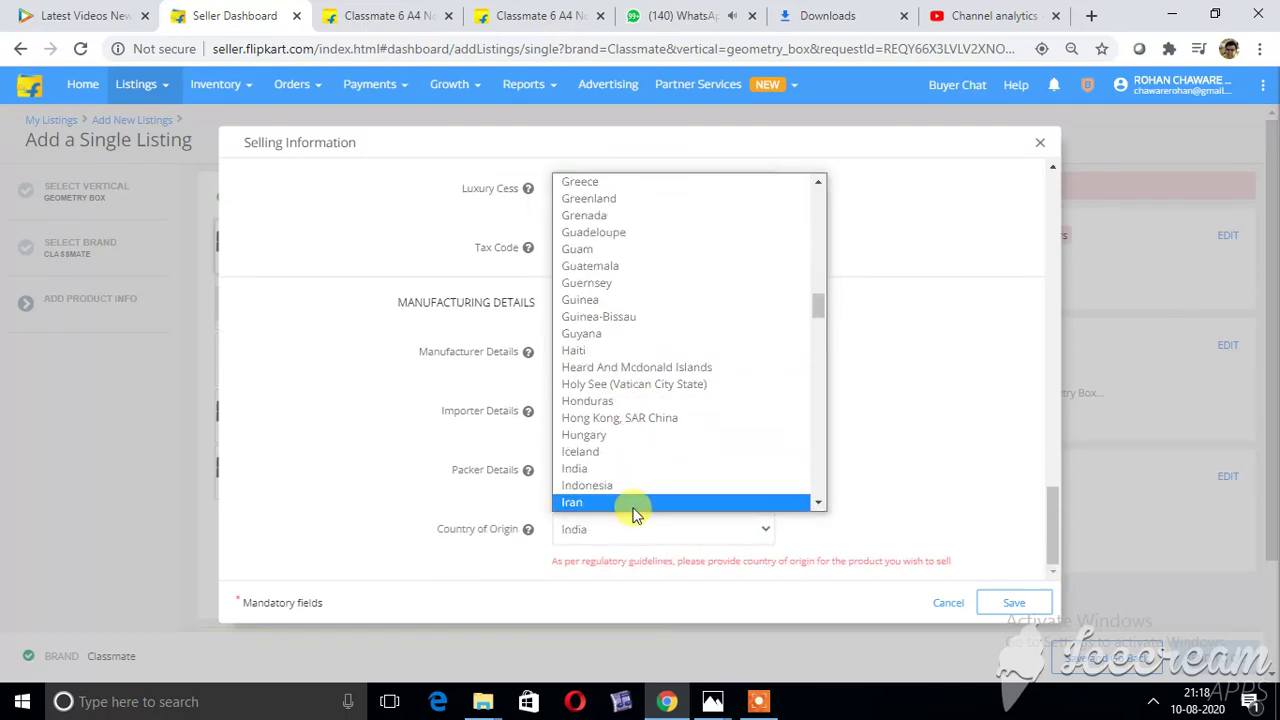
click(645, 470)
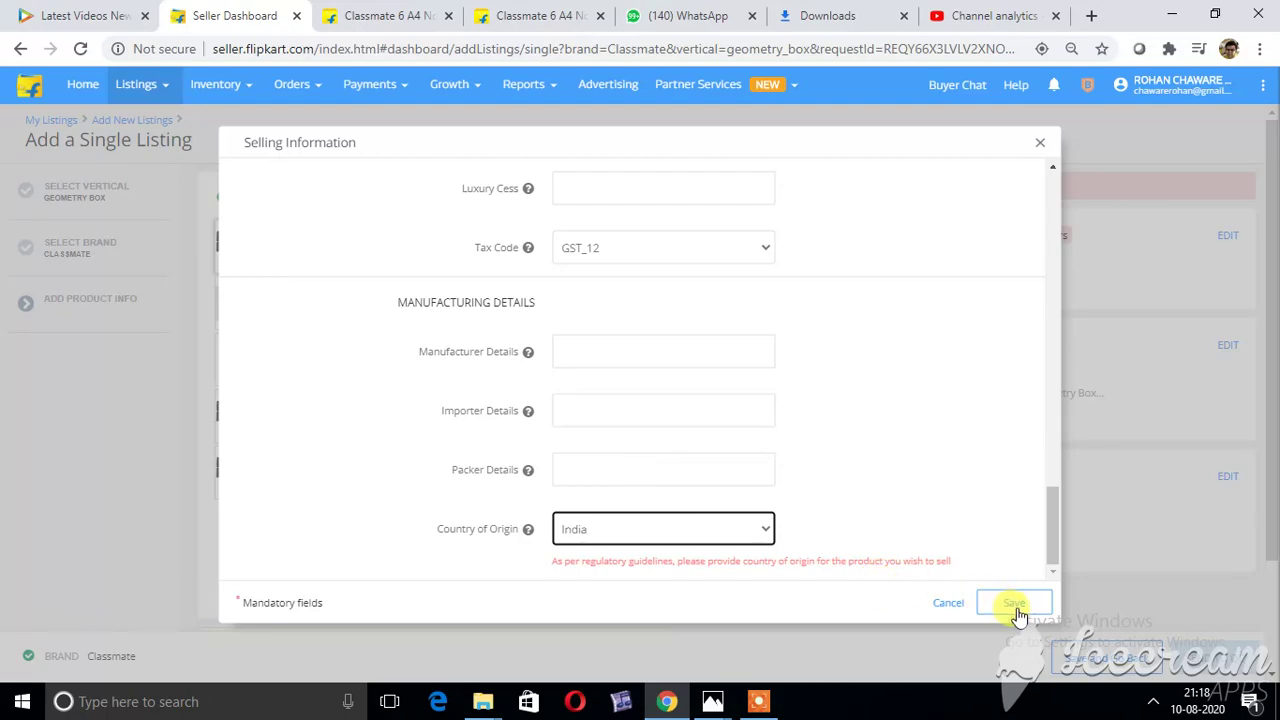